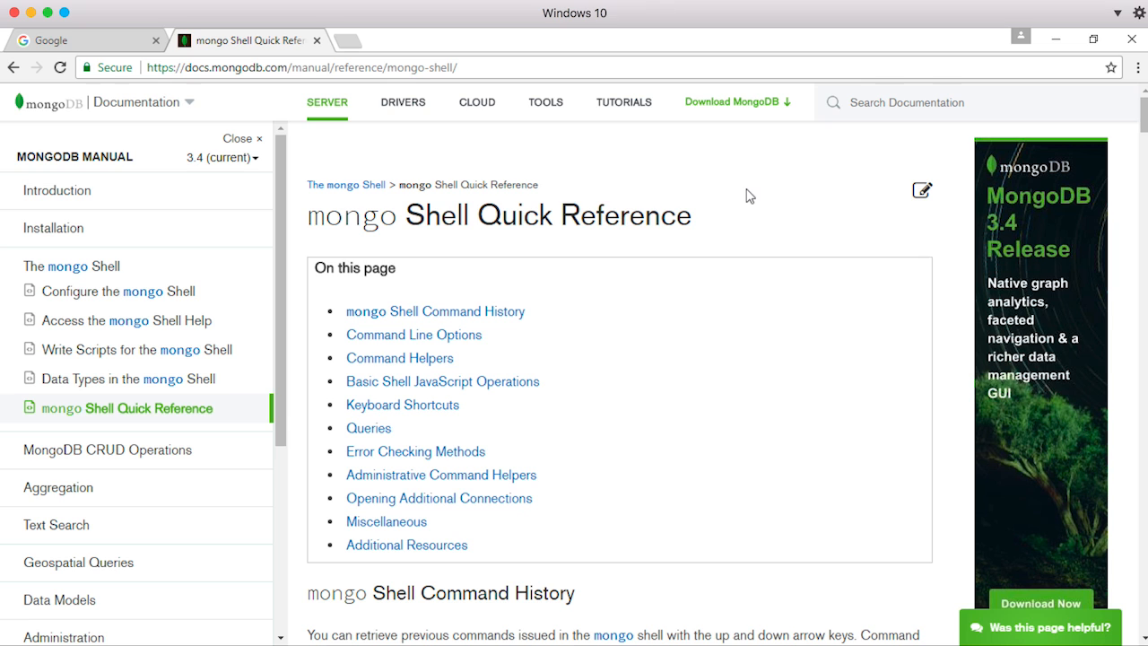
- Search Google for "mongod download center" and open the MongoDB Download Center page at its Community Server downloads
left_click(108, 41)
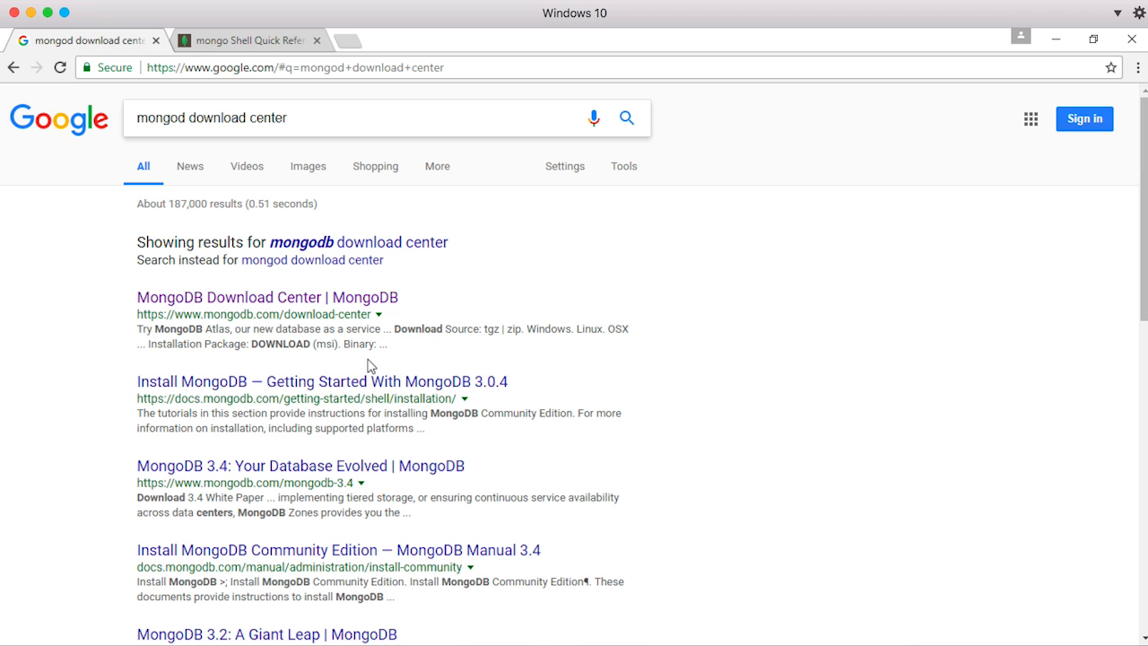
left_click(280, 298)
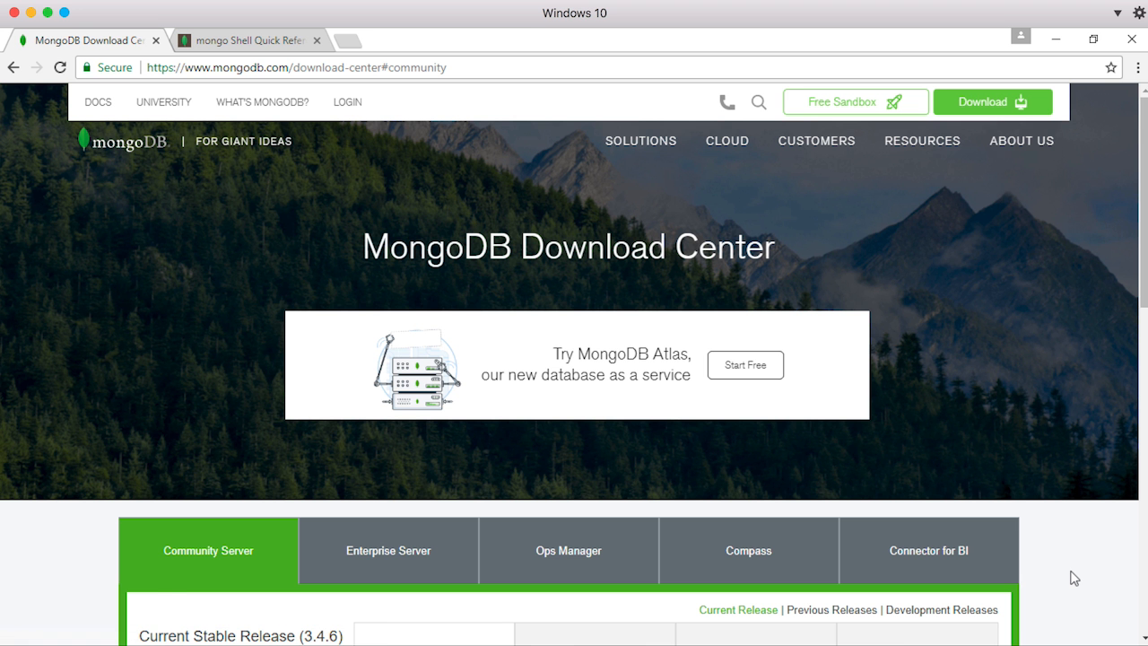
scroll(1074, 578, "down", 5)
scroll(1074, 578, "down", 3)
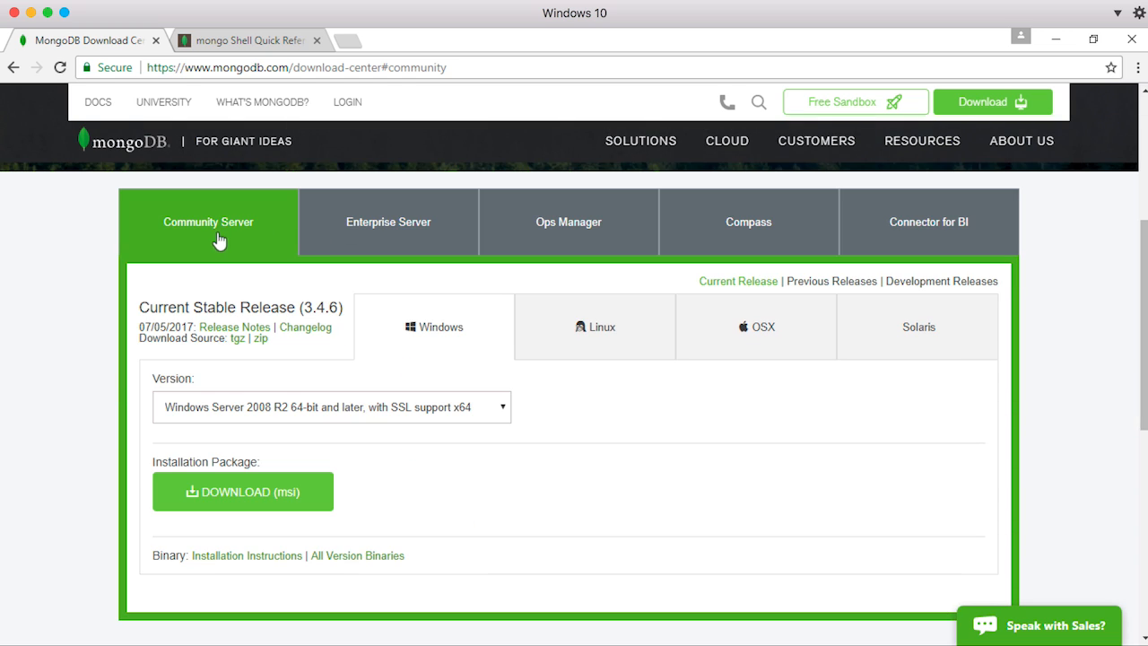
- Download the MongoDB Enterprise Server msi package for the Windows x64 platform
left_click(394, 228)
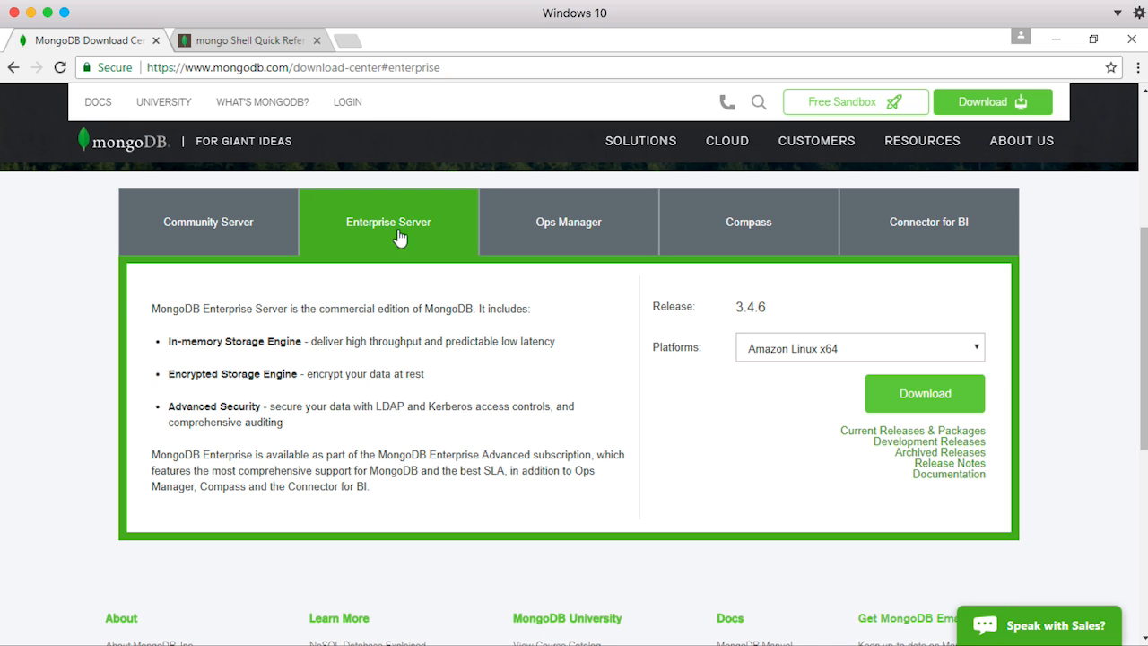
left_click(914, 350)
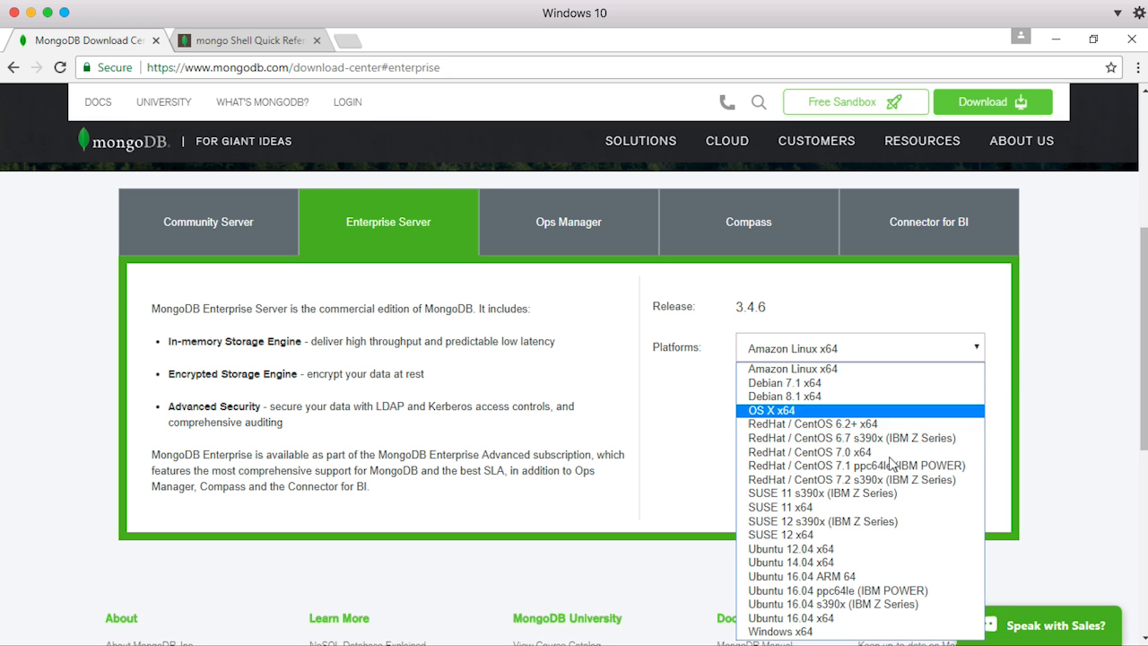
left_click(824, 631)
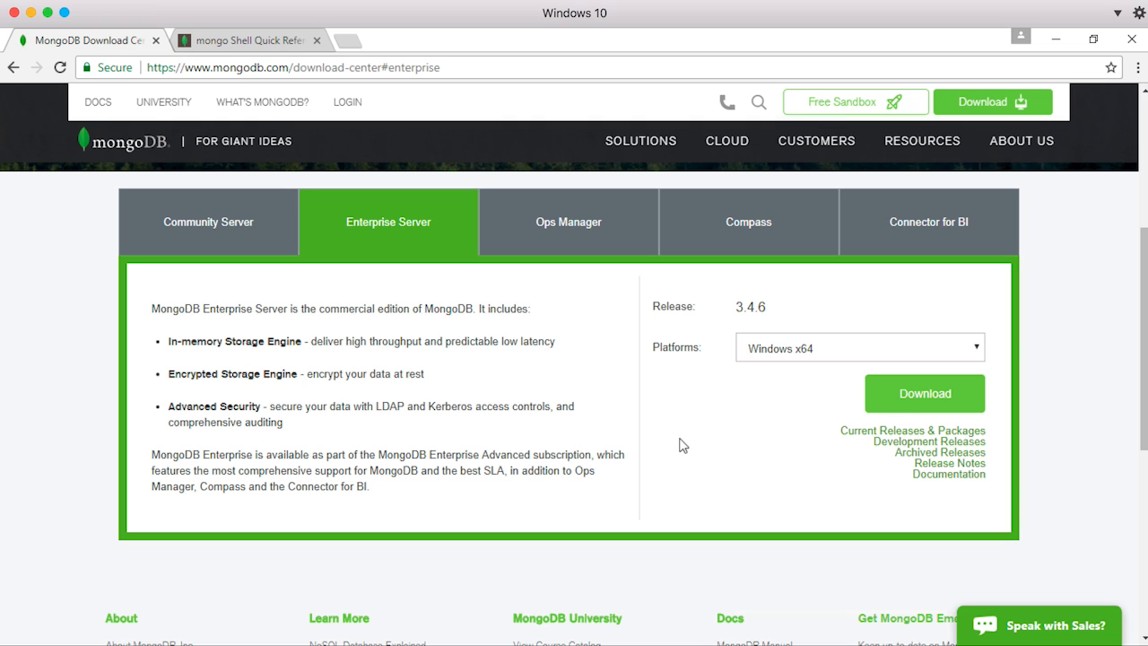
left_click(885, 405)
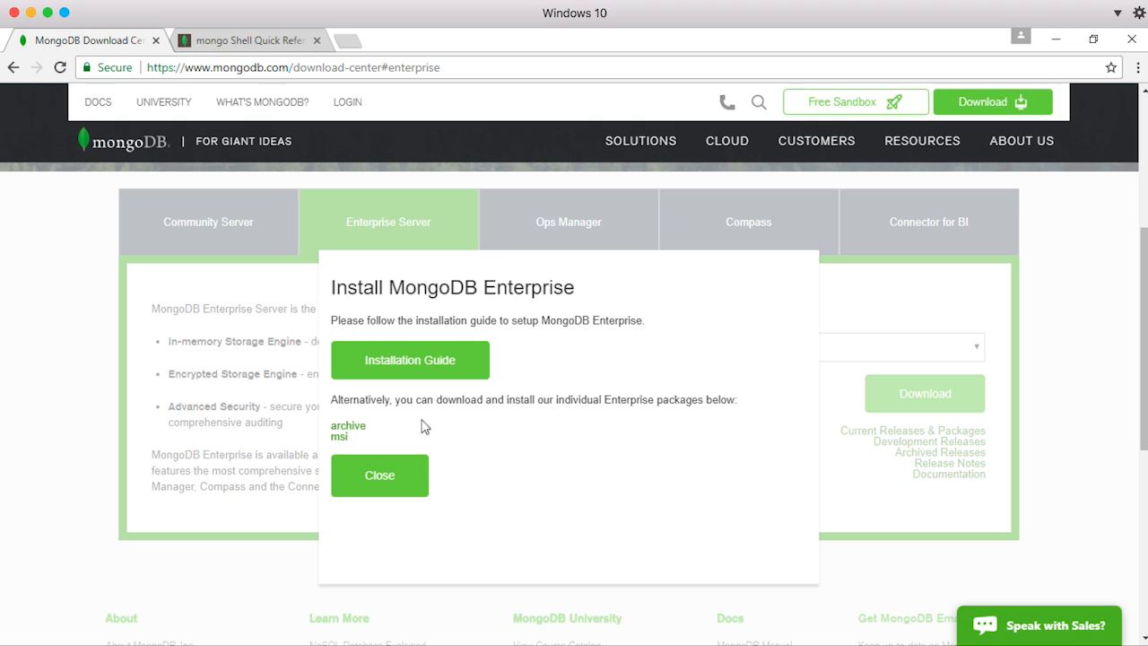
left_click(339, 436)
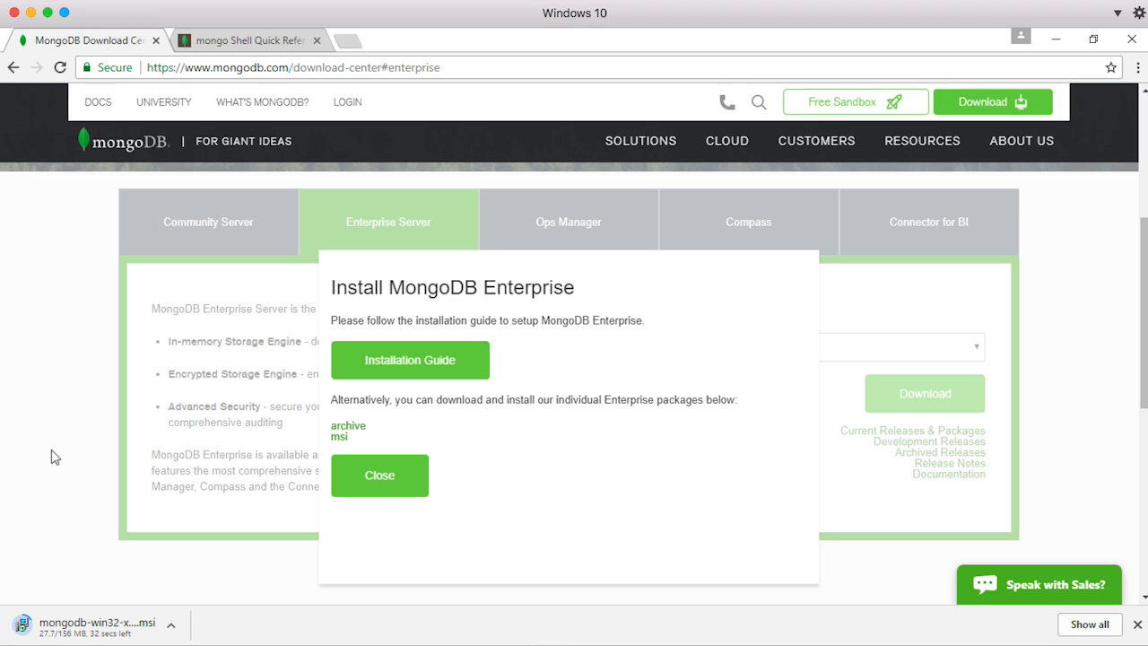
- Install MongoDB 3.4.6 2008R2Plus Enterprise (64 bit) from the downloaded msi, accepting the license terms and finishing the setup wizard
left_click(112, 633)
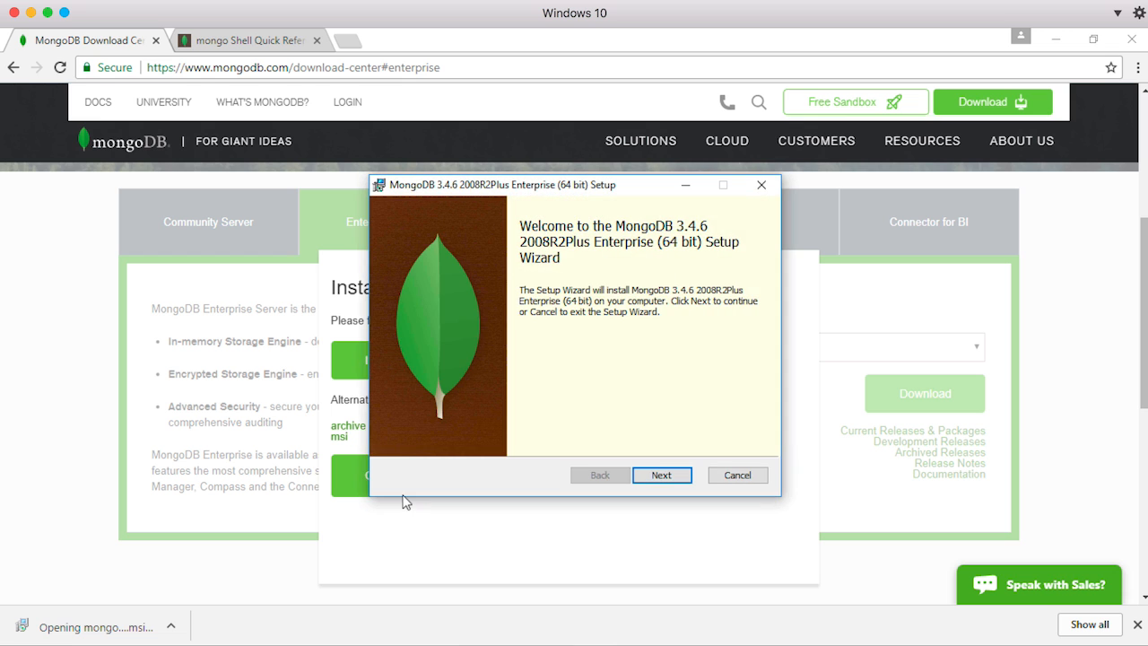
left_click(661, 475)
left_click(538, 434)
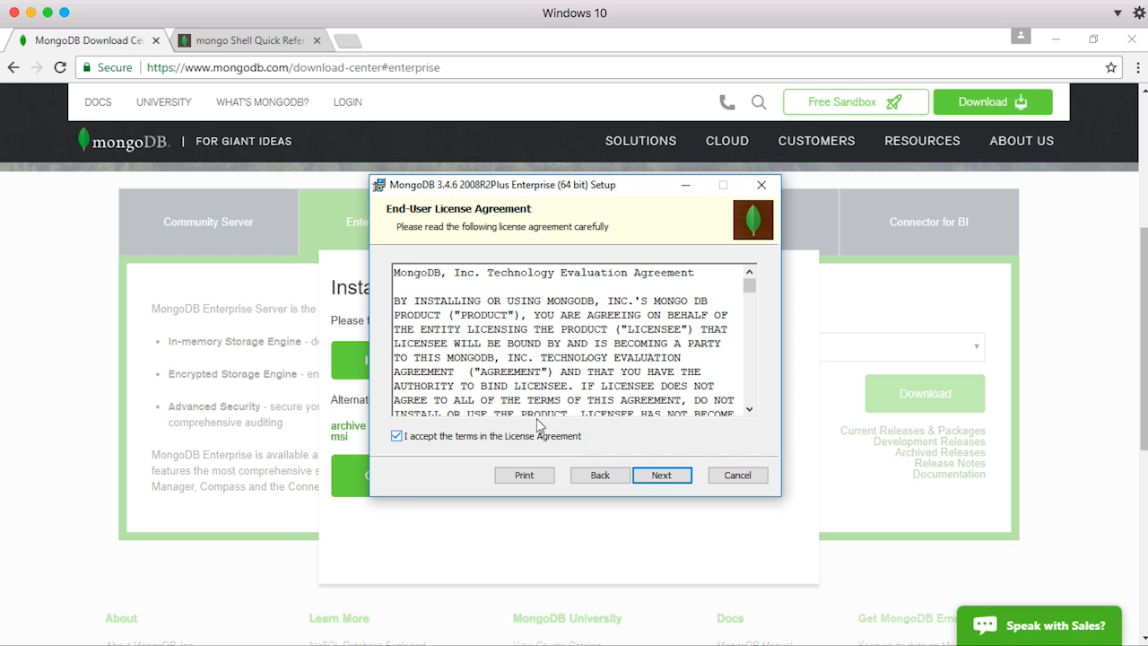
left_click(671, 477)
left_click(481, 280)
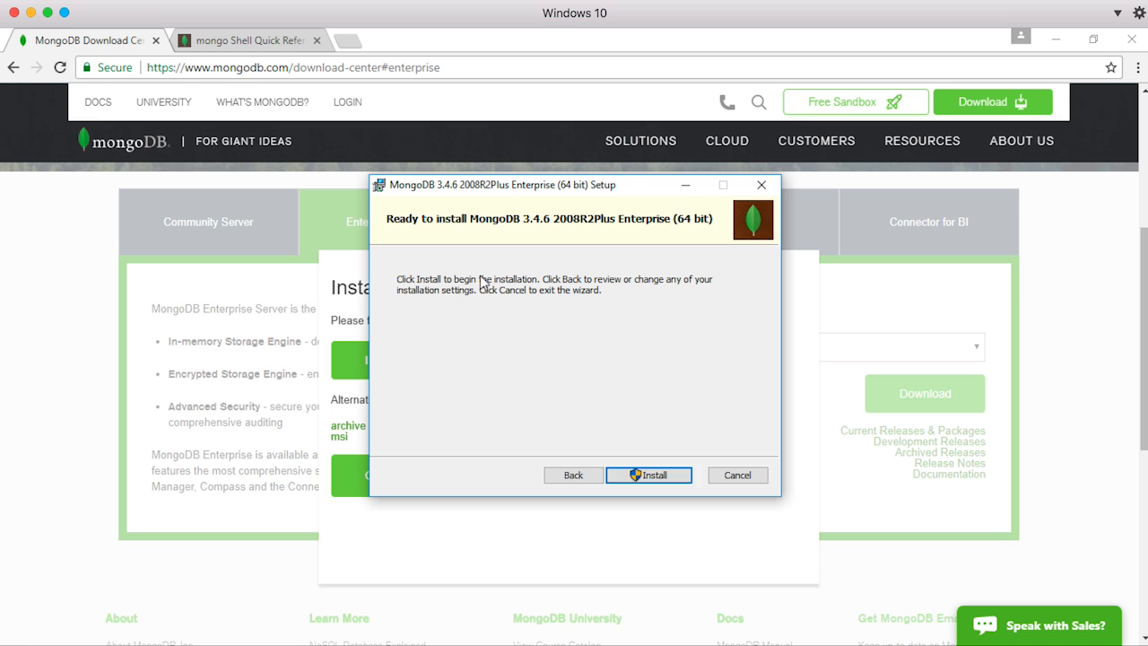
left_click(672, 474)
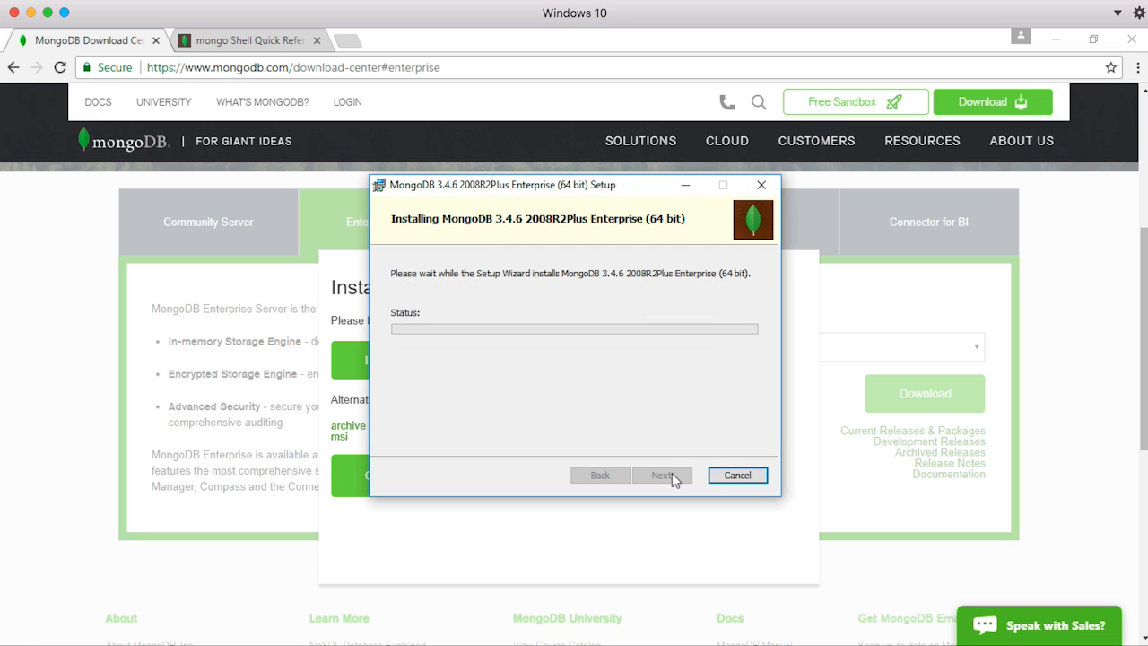
left_click(489, 445)
left_click(675, 476)
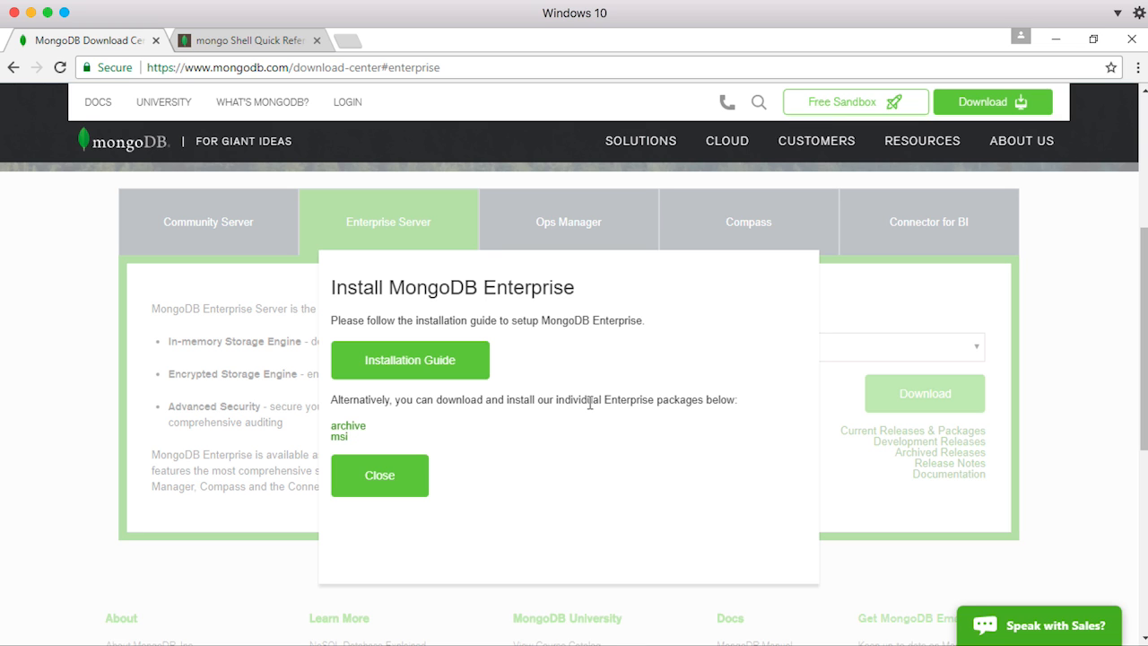
- Open File Explorer and browse to the folder C:\Program Files\MongoDB\Server\3.4\bin
key("super")
left_click(425, 643)
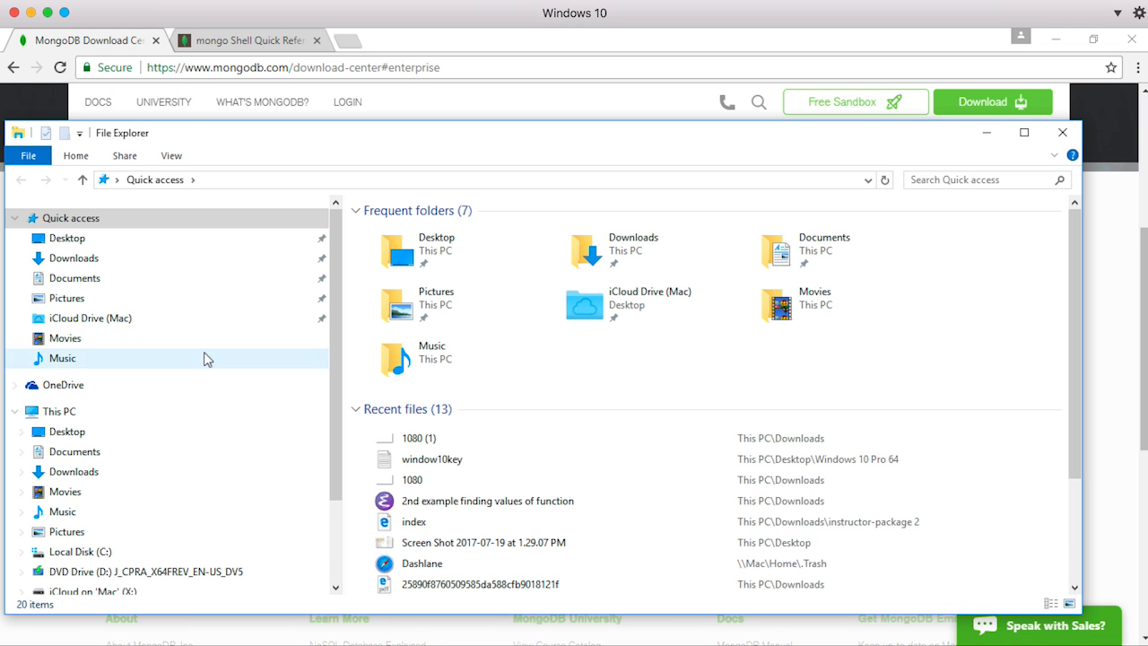
scroll(179, 377, "down", 2)
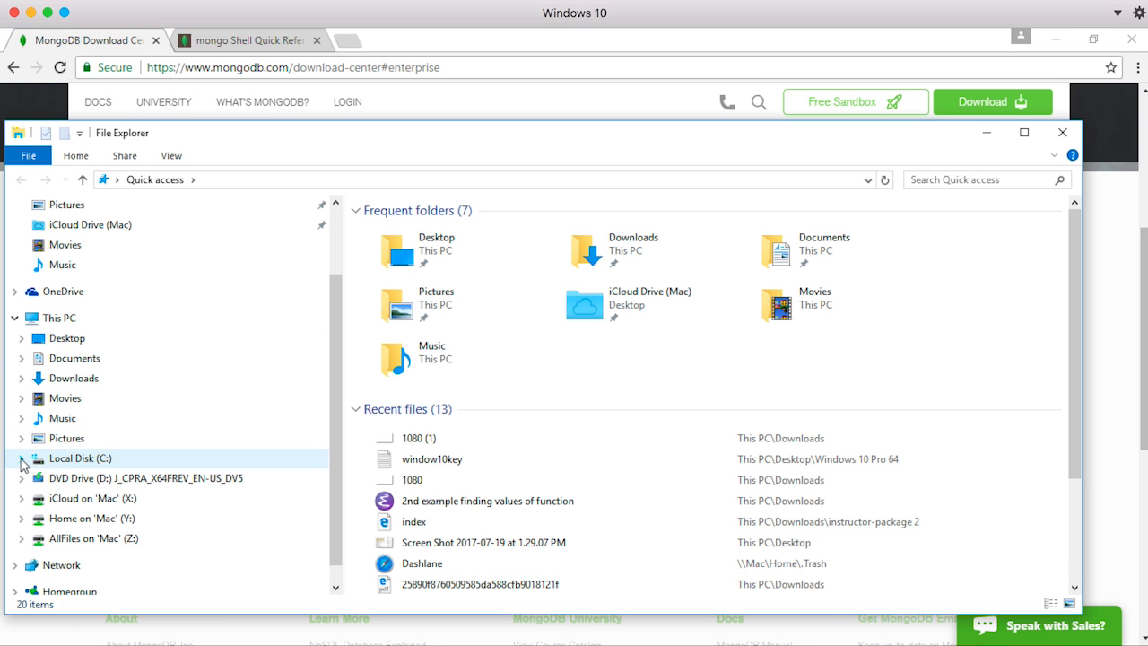
left_click(22, 458)
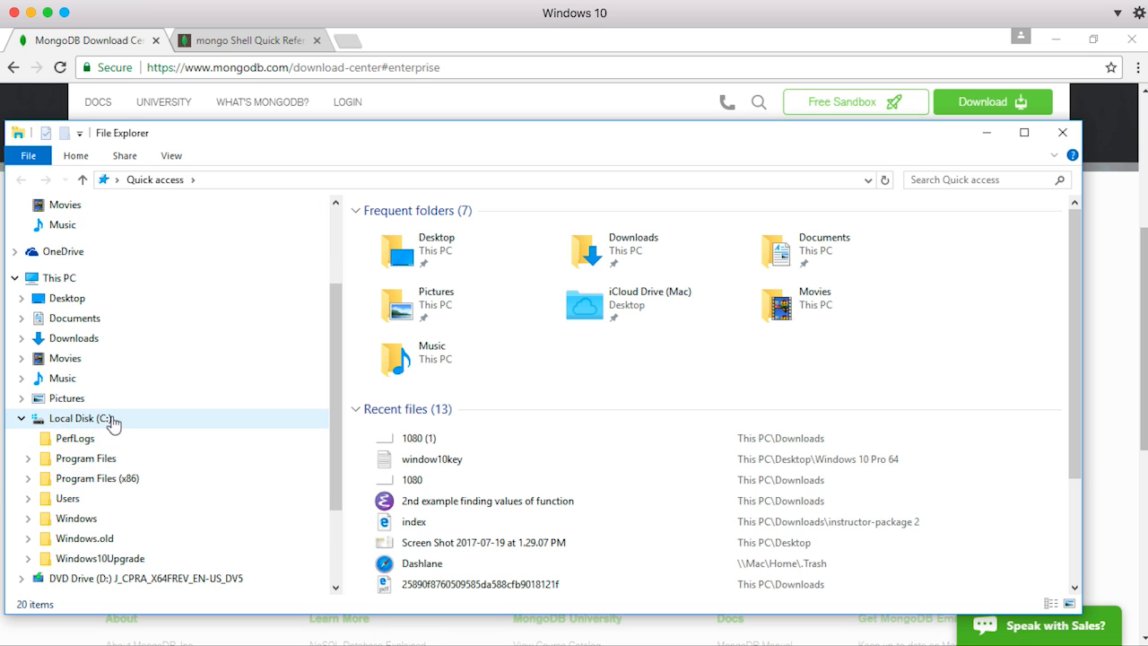
left_click(28, 458)
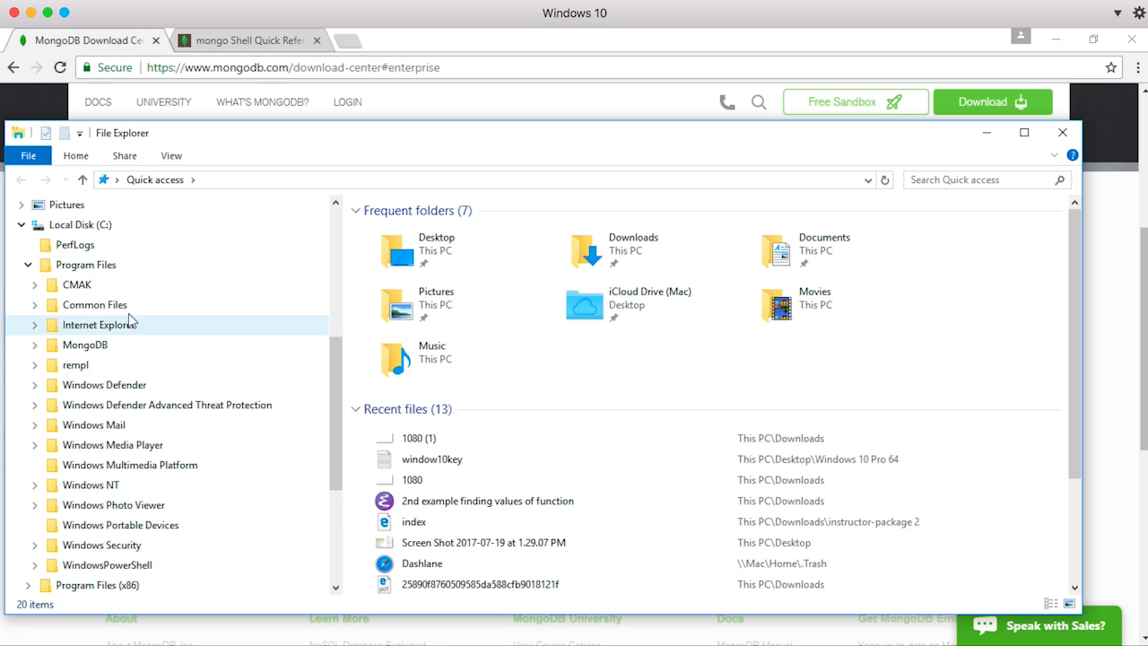
left_click(36, 346)
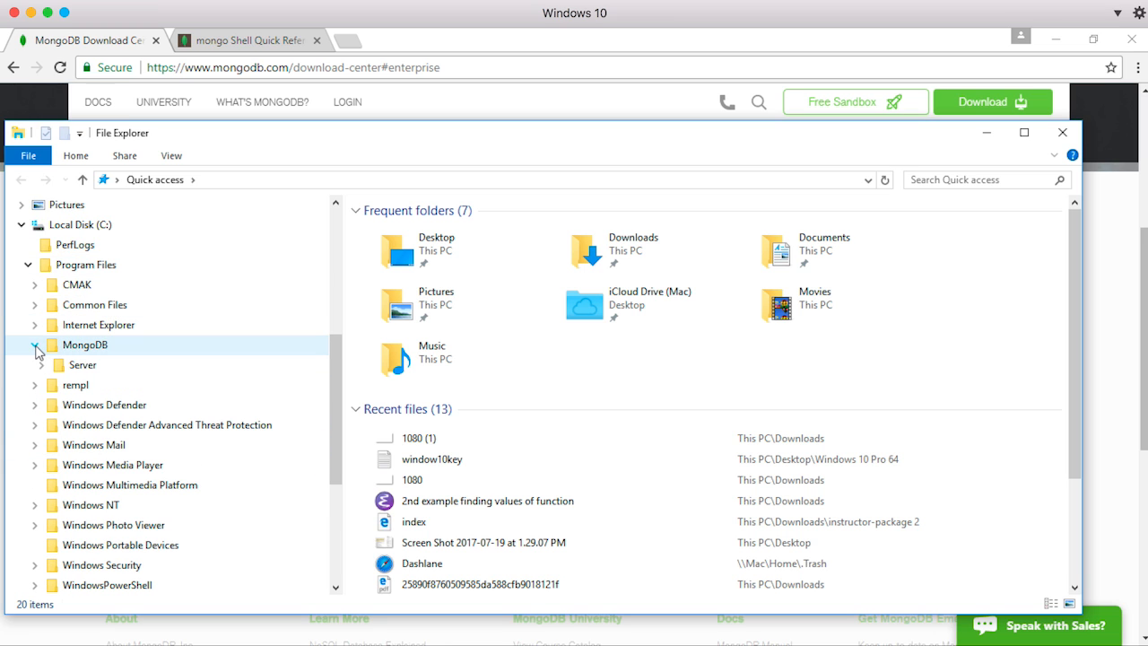
left_click(42, 365)
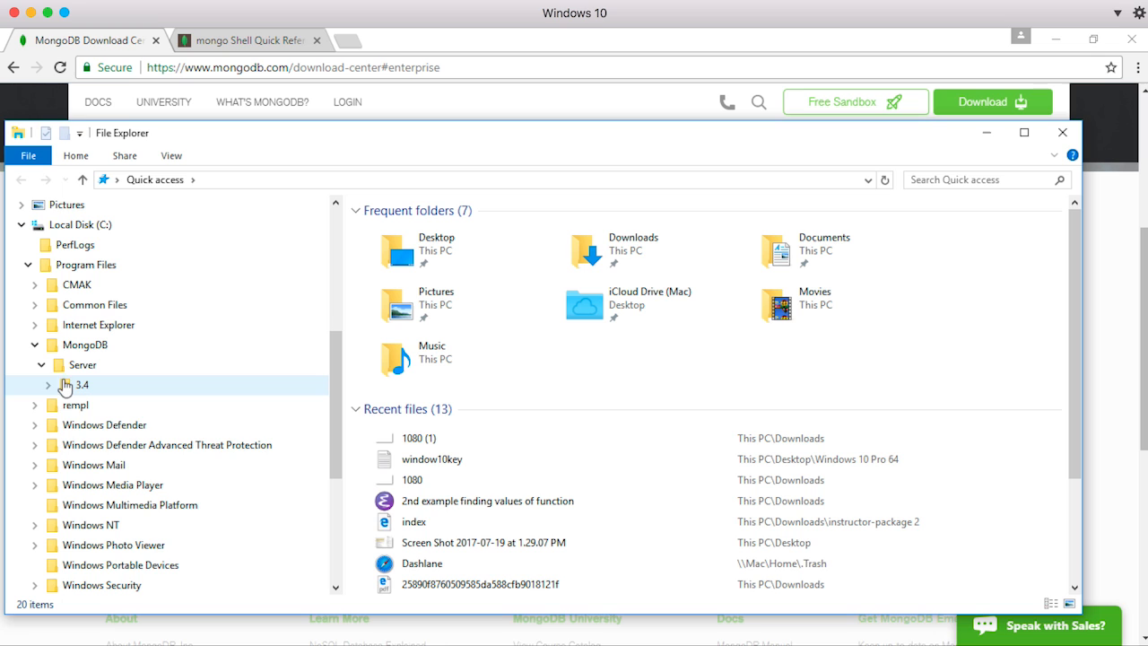
left_click(49, 385)
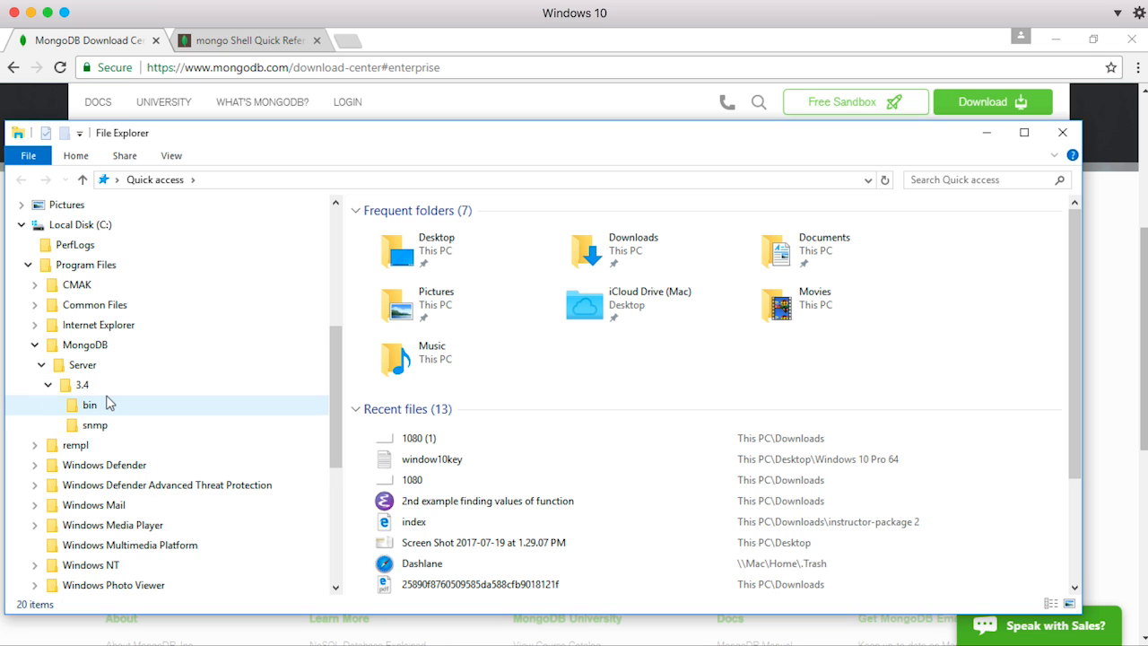
left_click(78, 385)
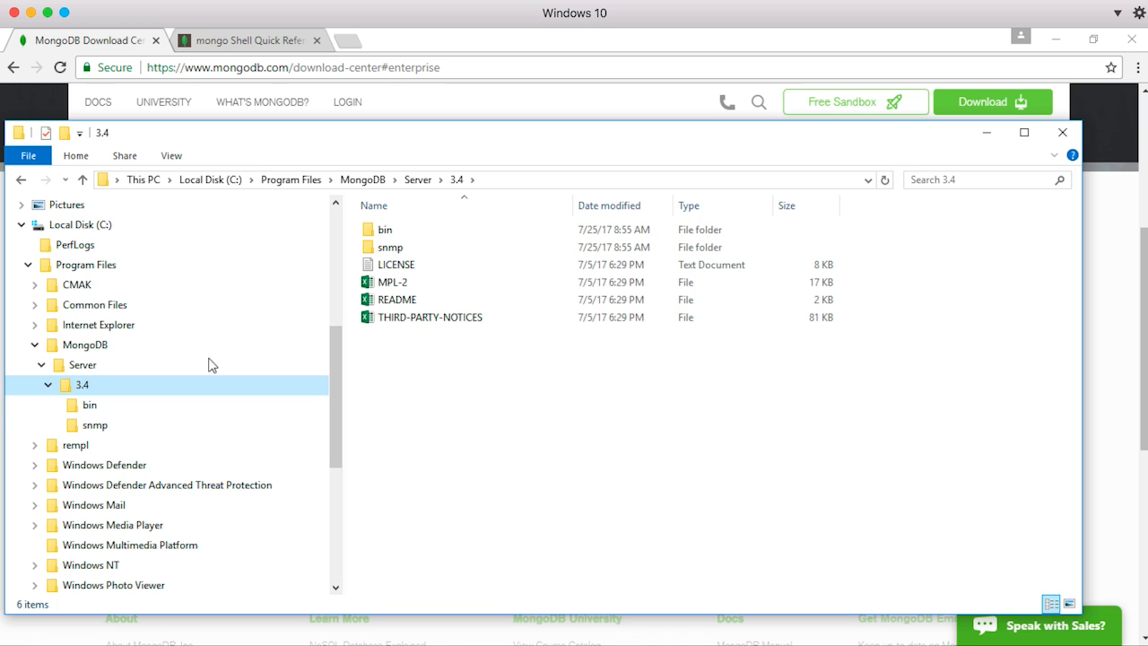
left_click(90, 405)
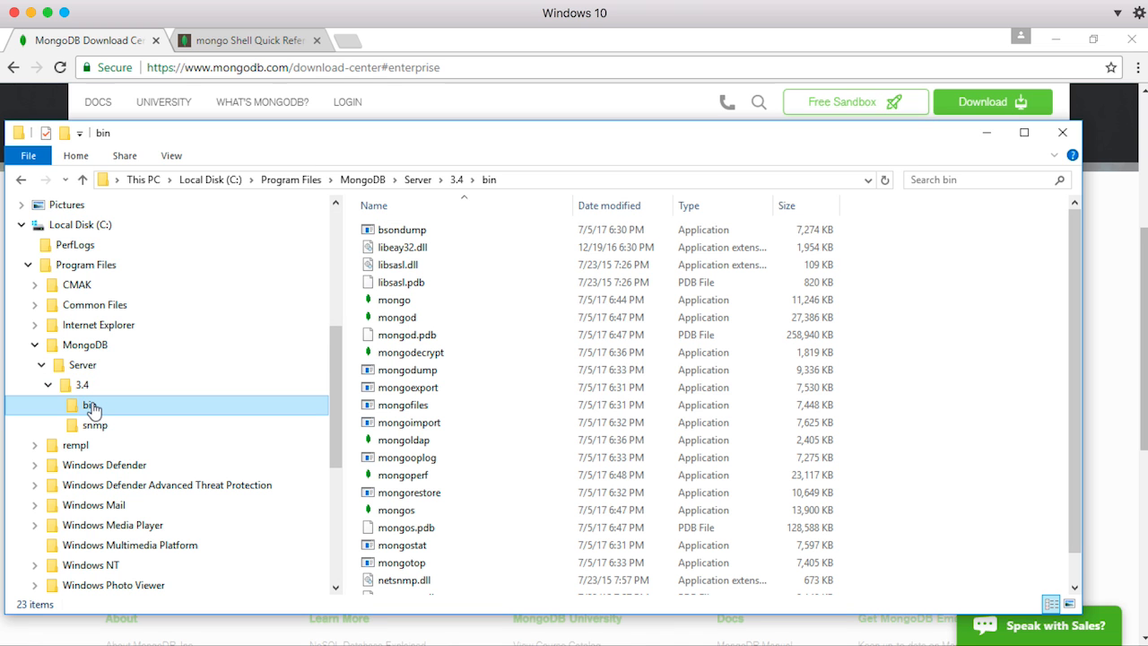
- Examine the installed executables in the bin folder, singling out the mongo and mongod applications
mouse_move(488, 451)
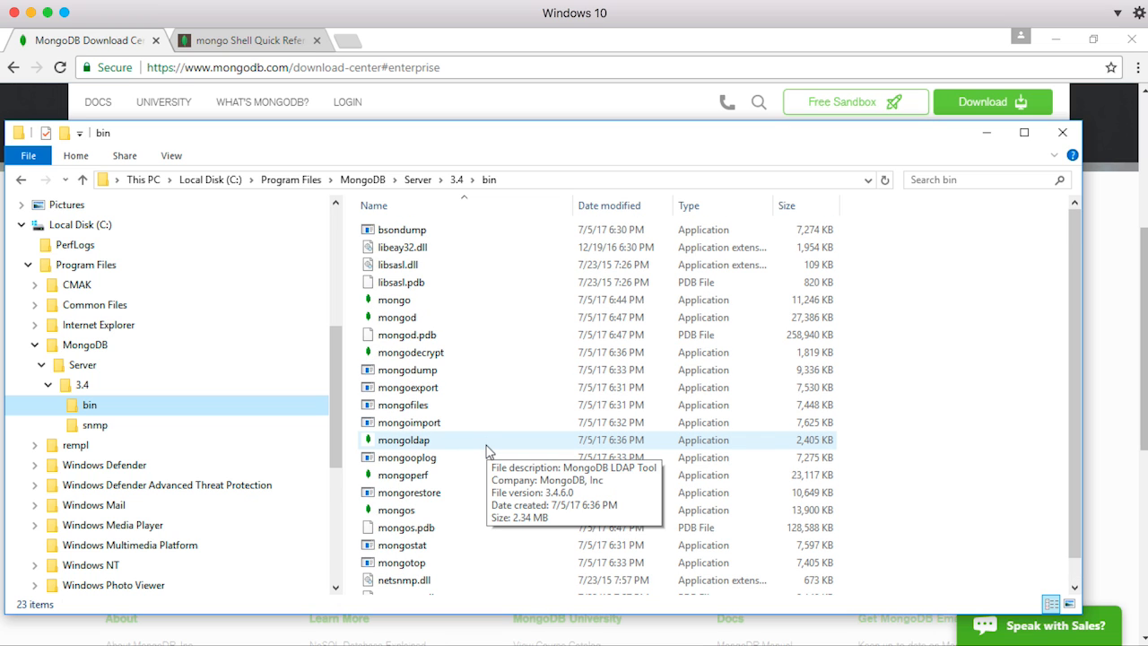
left_click(446, 301)
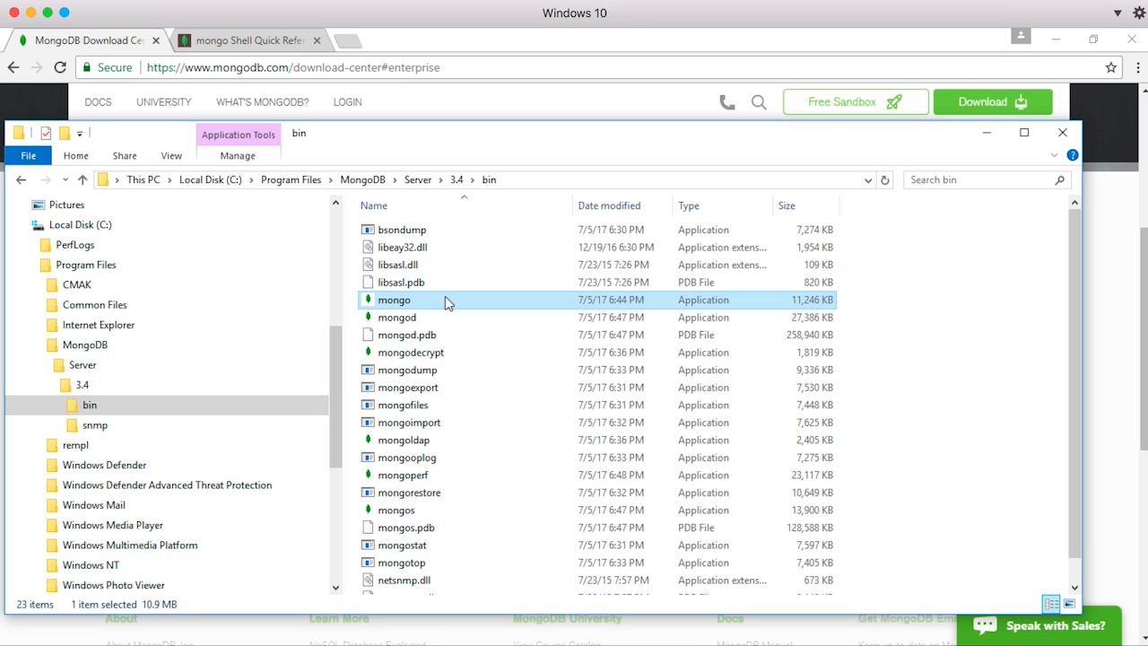
left_click(443, 315)
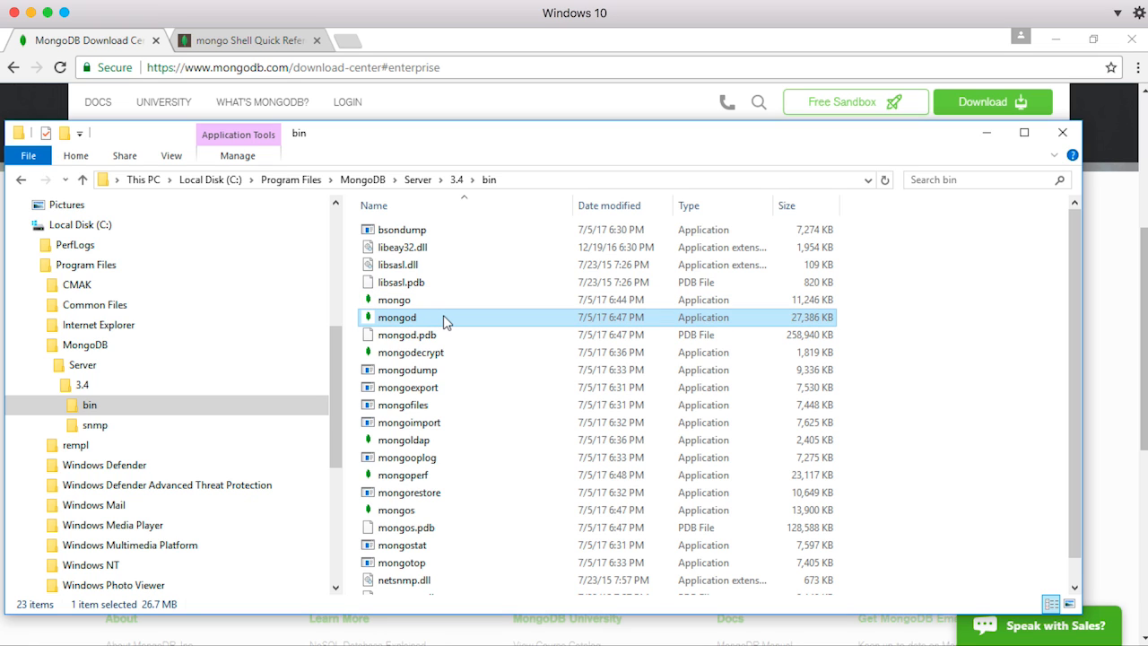
left_click(427, 300)
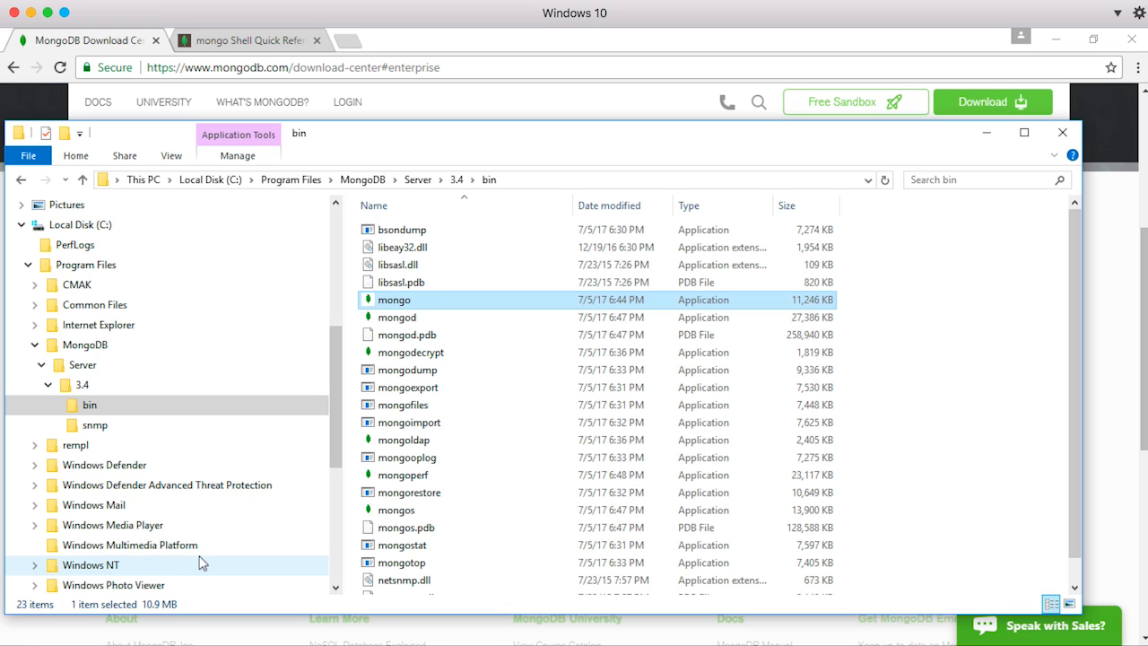
- Search Windows for cmd and open a Command Prompt window
key("super+s")
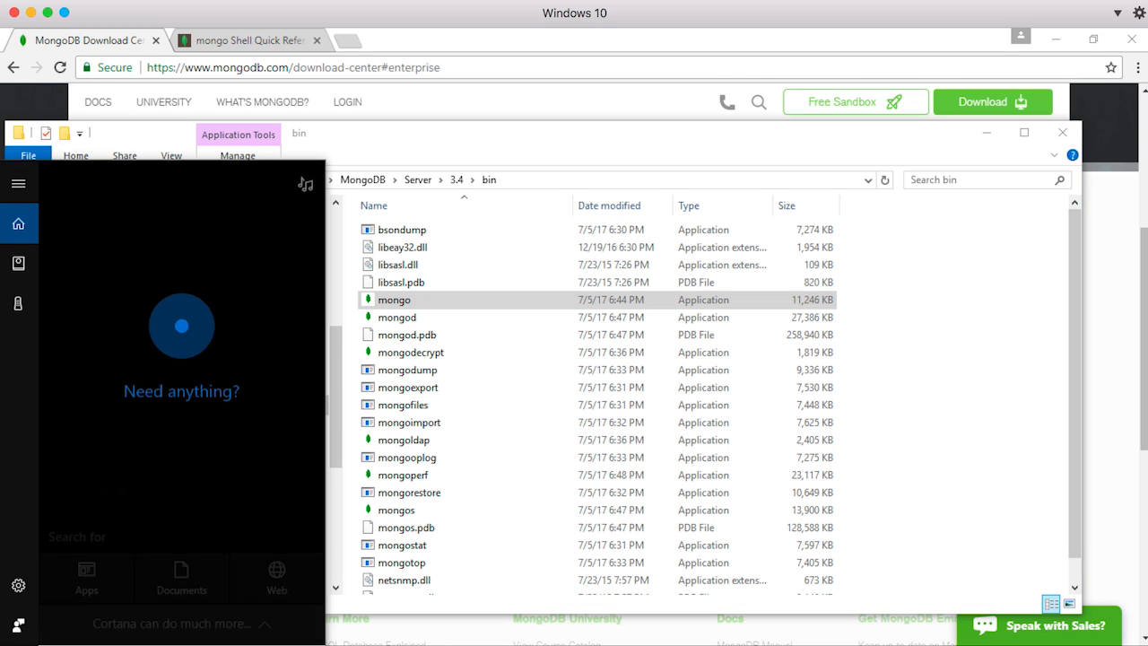
type("cmd")
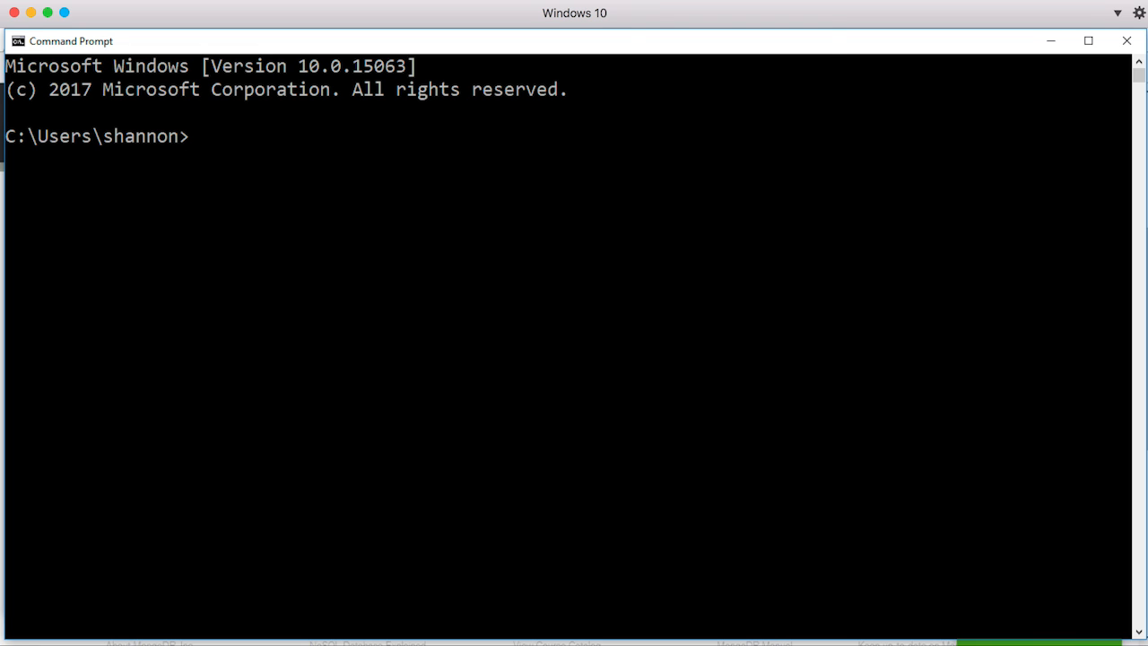
- Switch to the Windows 7 virtual machine and open its command prompt by searching programs for cmd
left_click(654, 1)
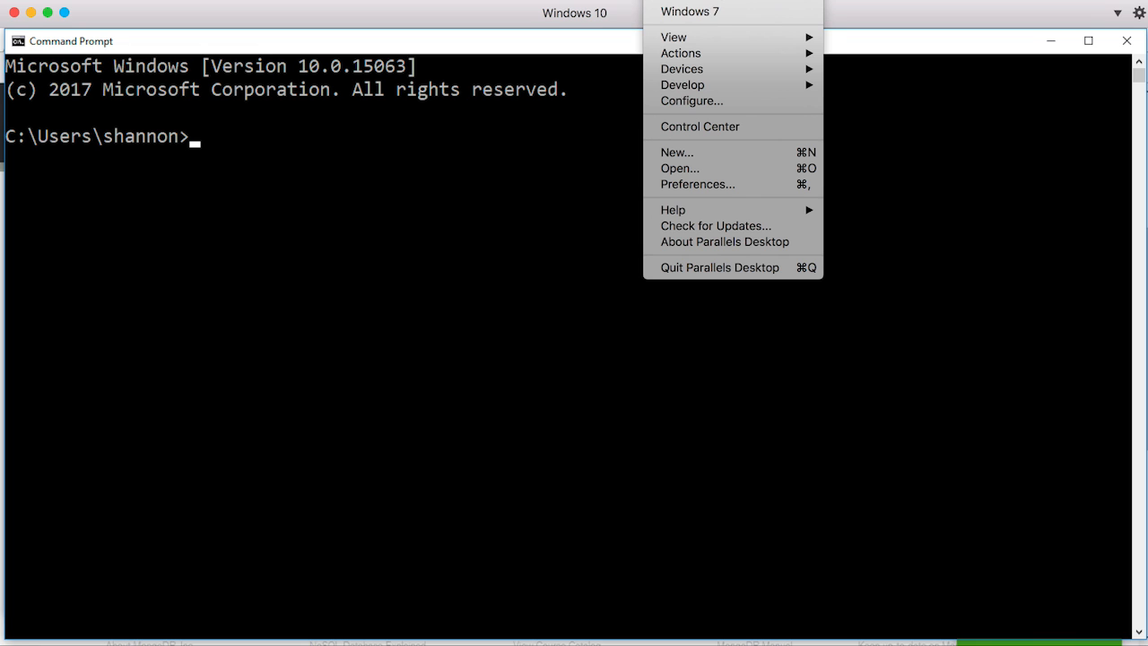
left_click(672, 20)
left_click(24, 644)
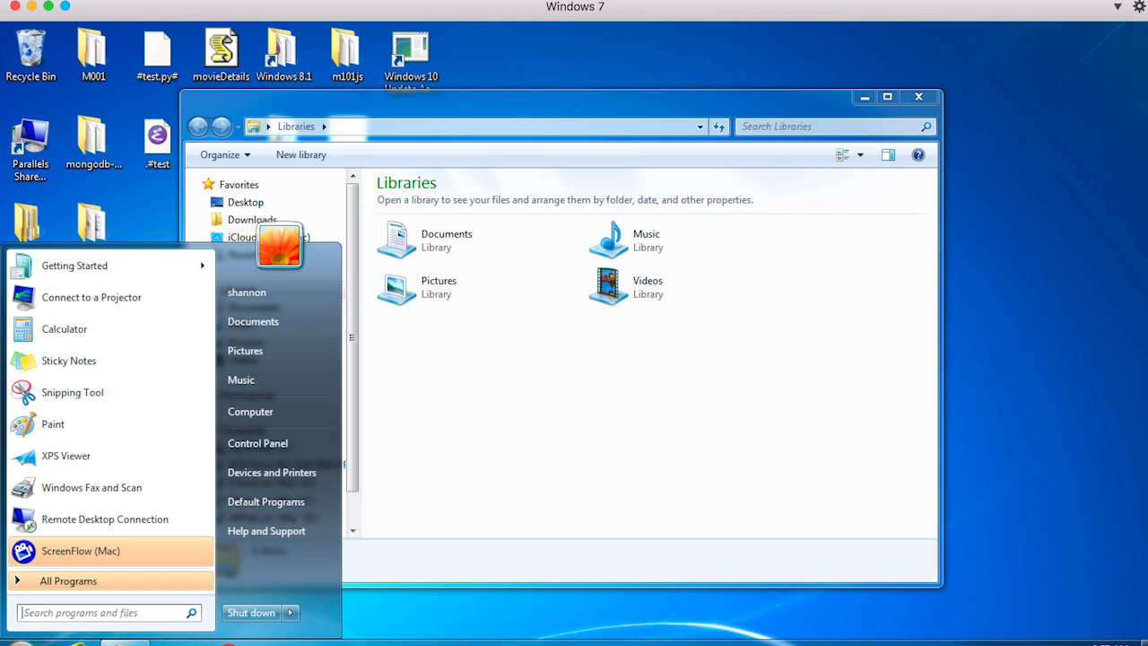
left_click(78, 612)
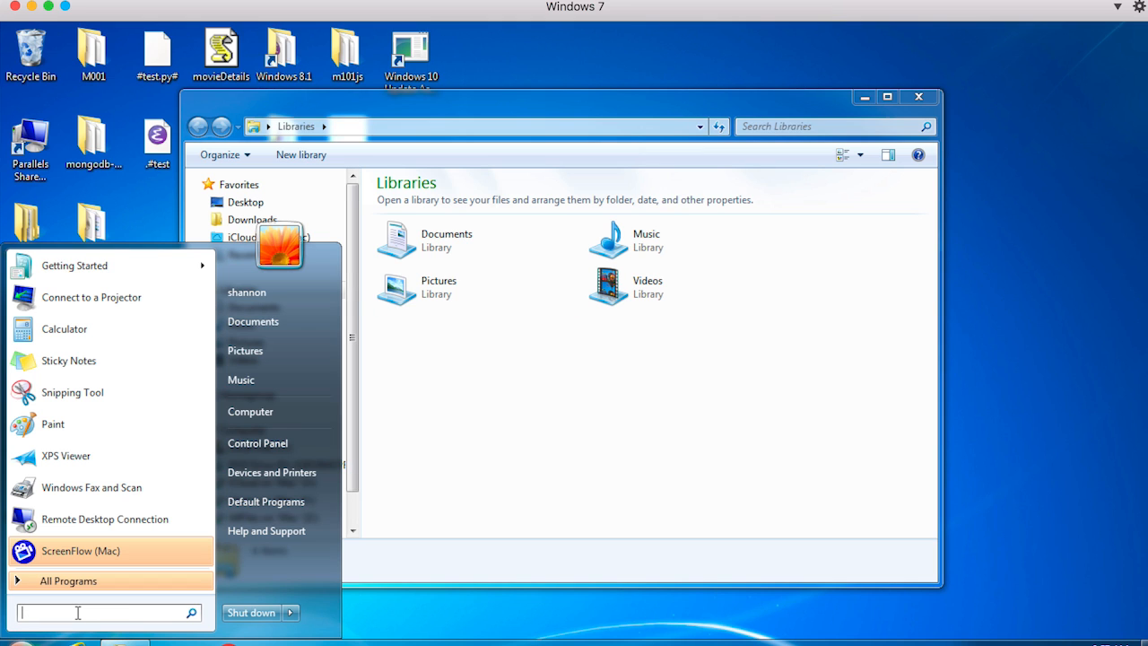
type("cmd")
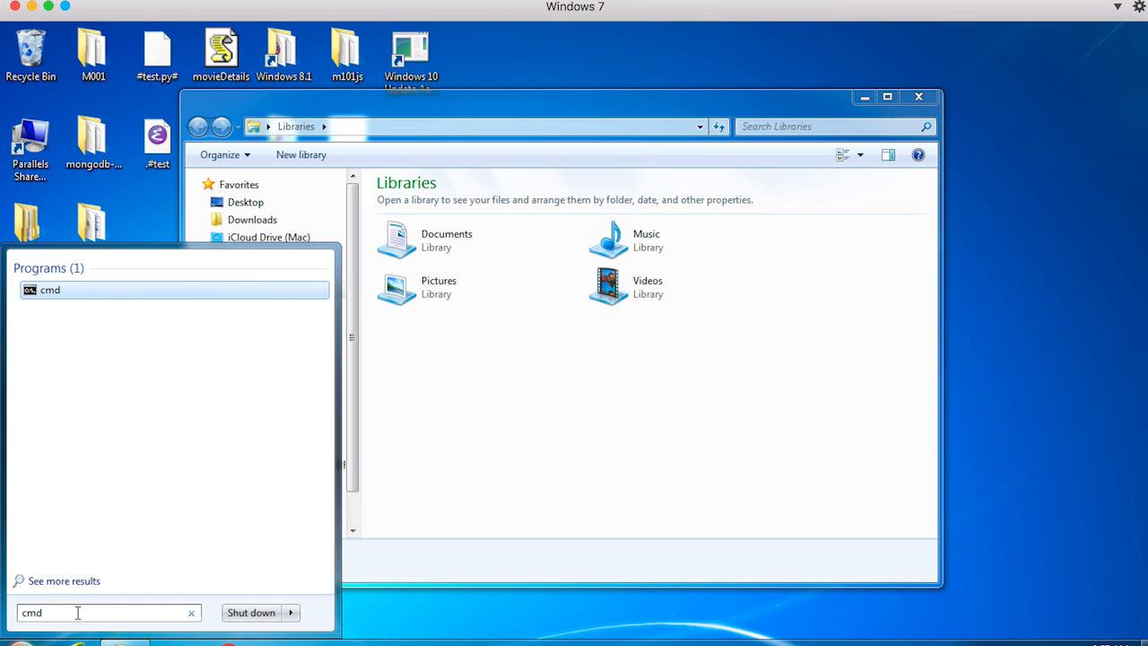
key("Return")
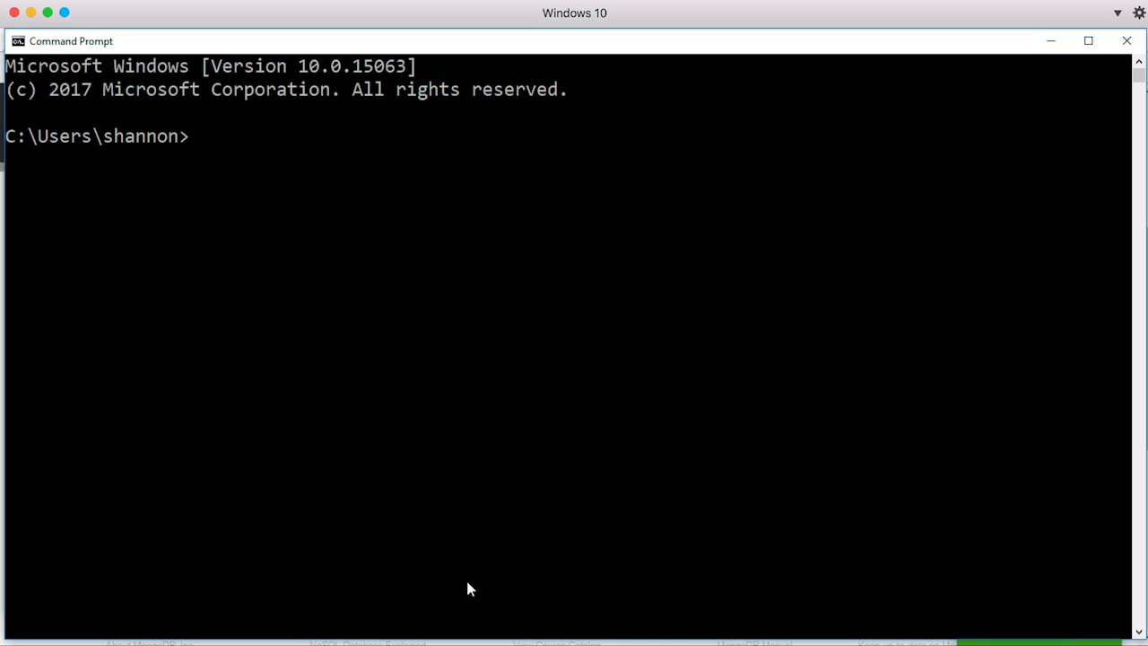
- Browse File Explorer to the current user's home folder under C:\Users and return to the Command Prompt
left_click(395, 644)
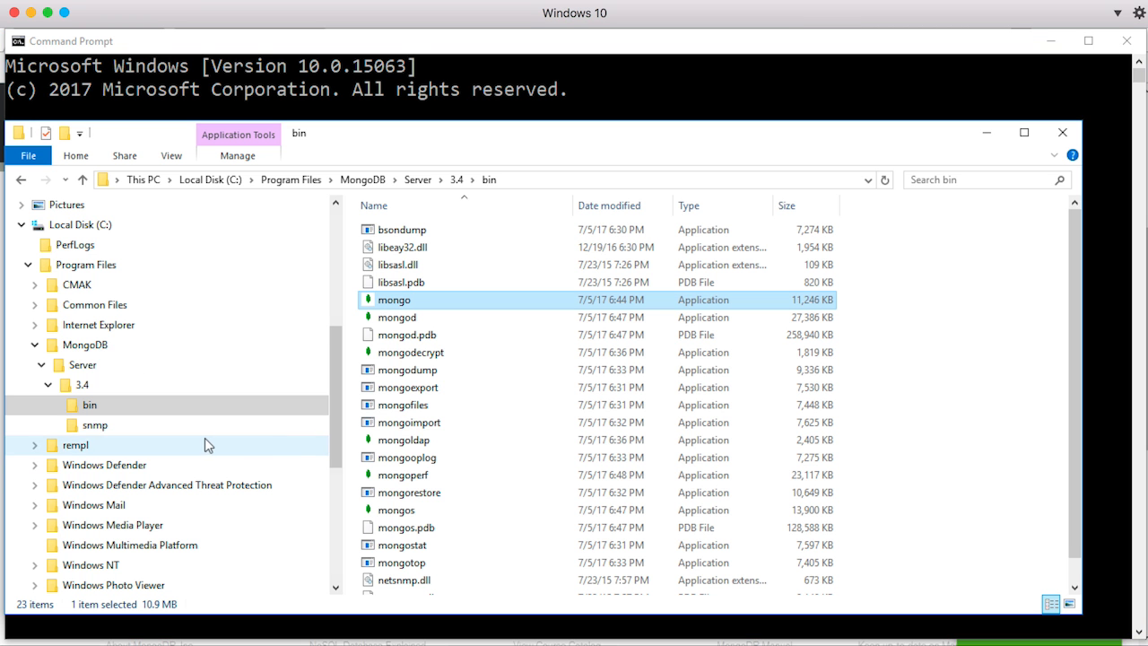
left_click(34, 346)
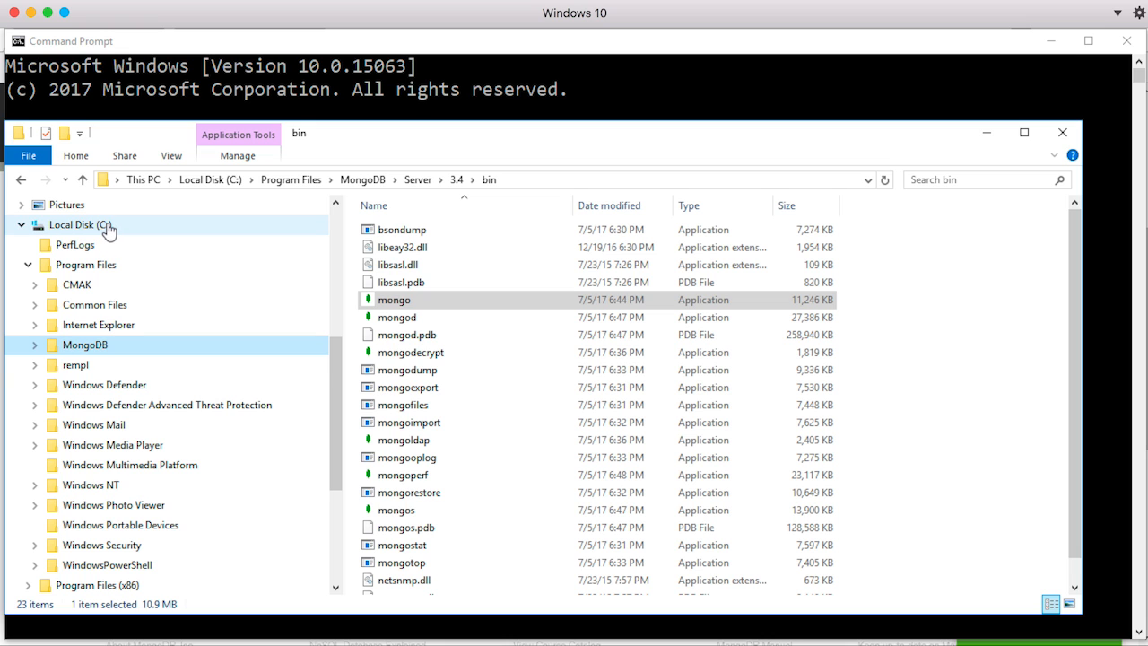
left_click(28, 264)
left_click(28, 365)
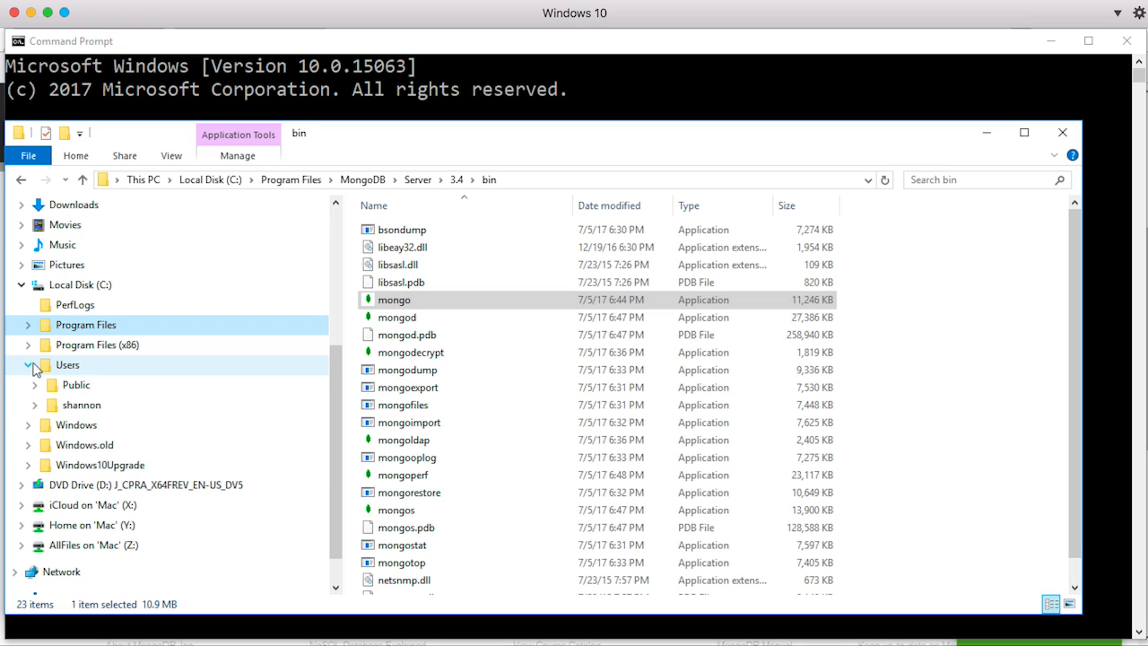
left_click(51, 408)
left_click(363, 72)
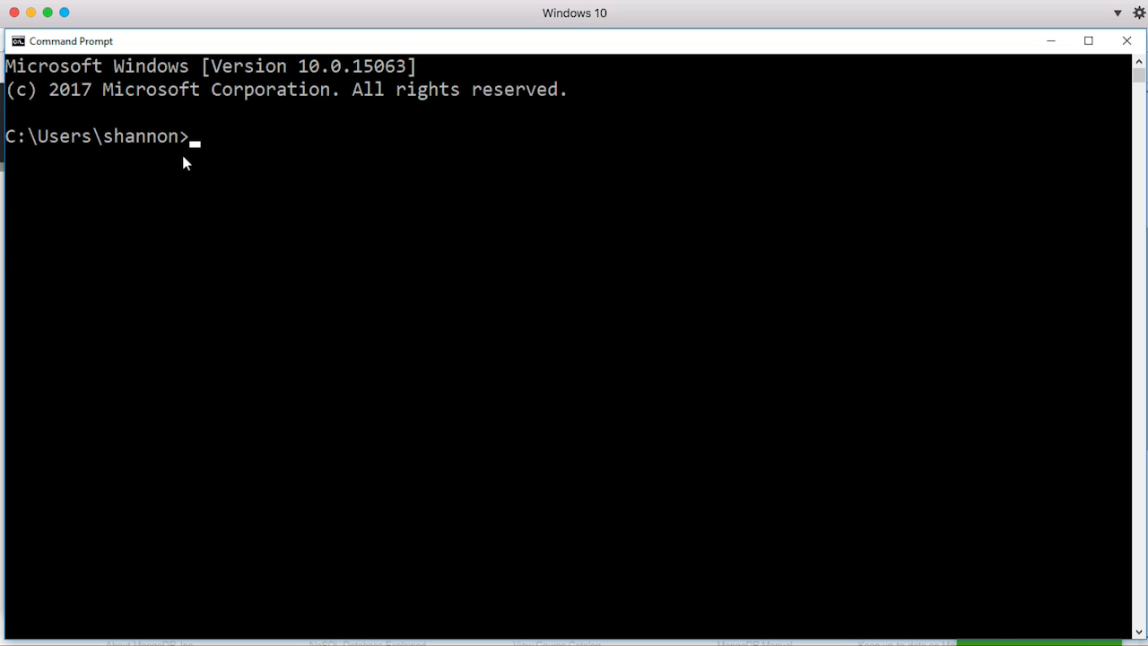
- Search Windows for system environment variables and open the matching Edit the system environment variables settings
key("alt+Tab")
key("super")
type("system")
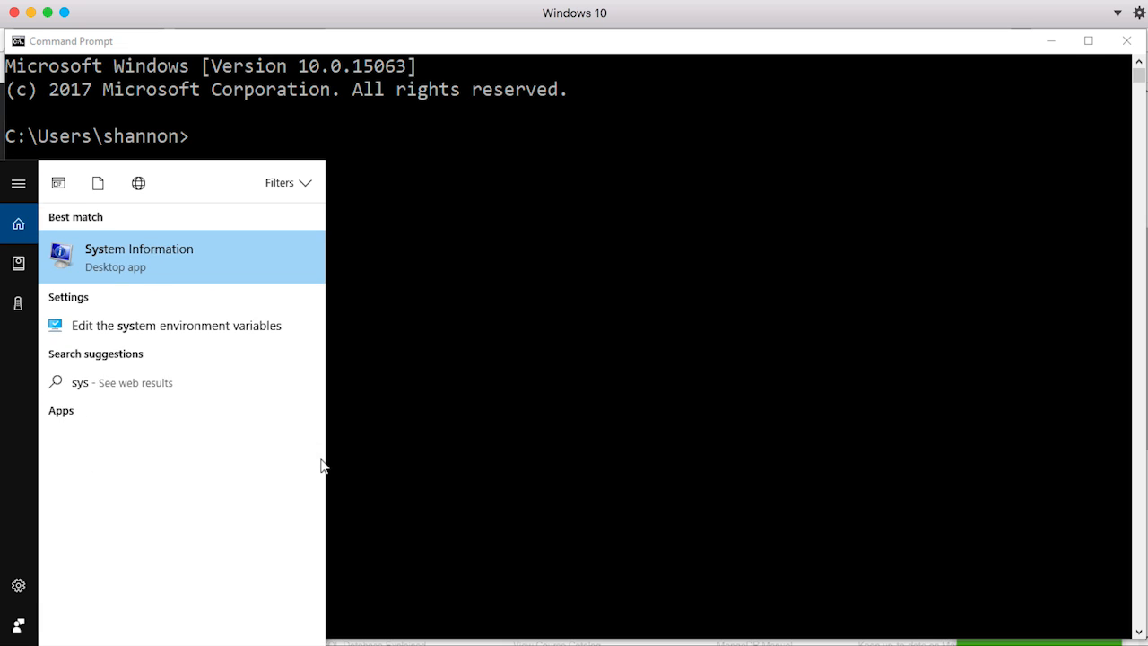
type(" en")
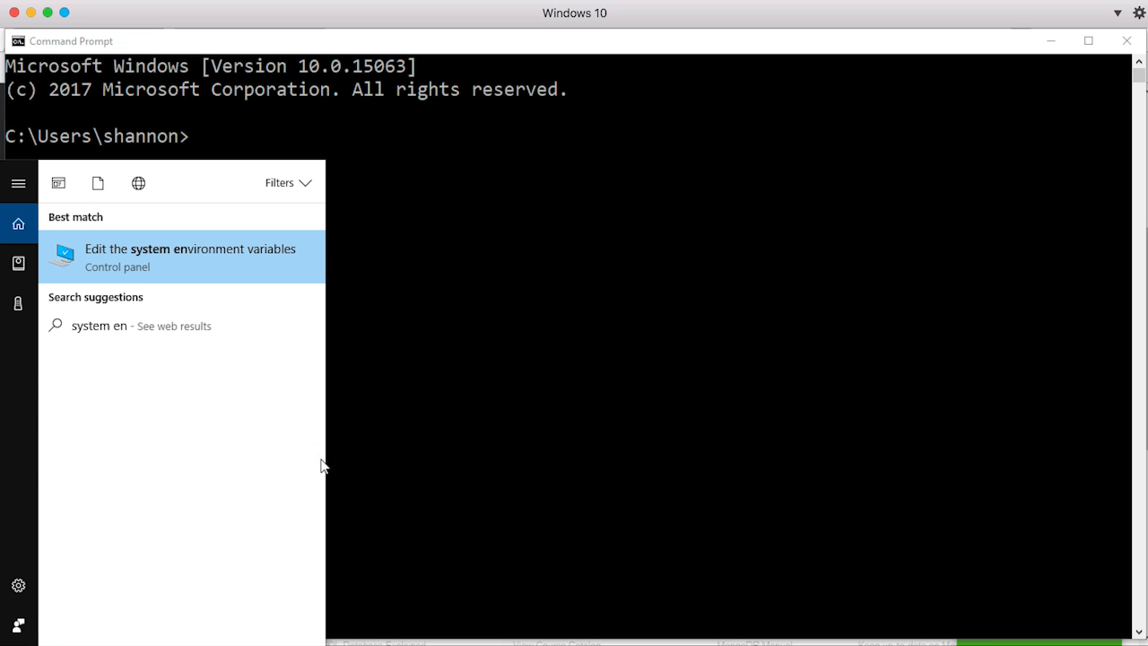
type("vironmen")
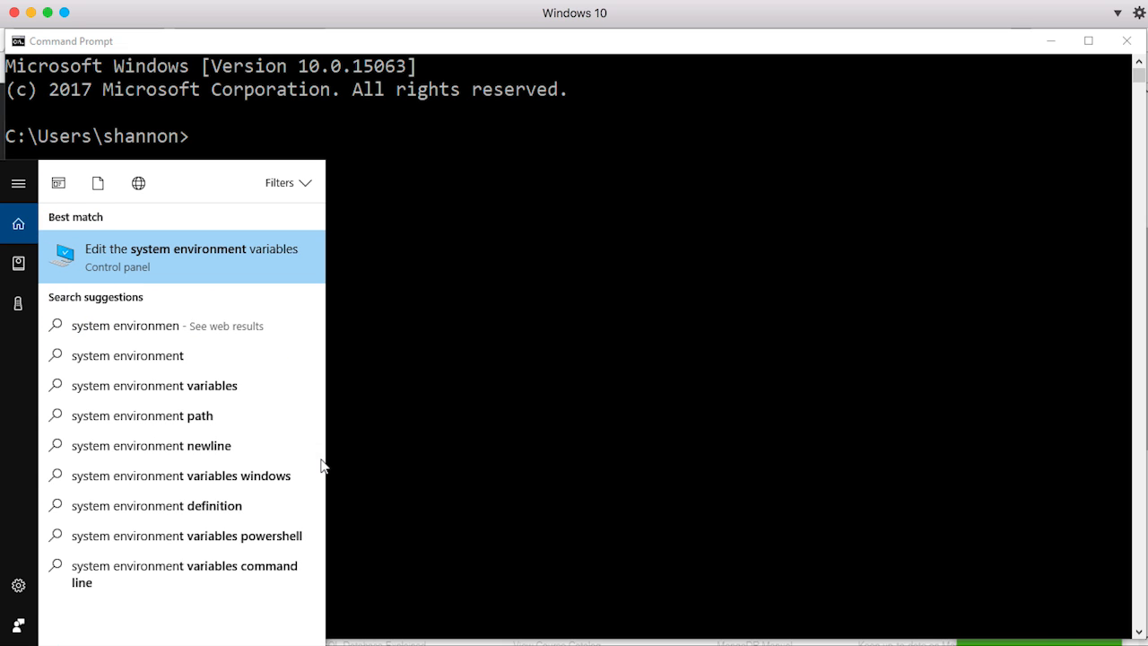
type("t variables")
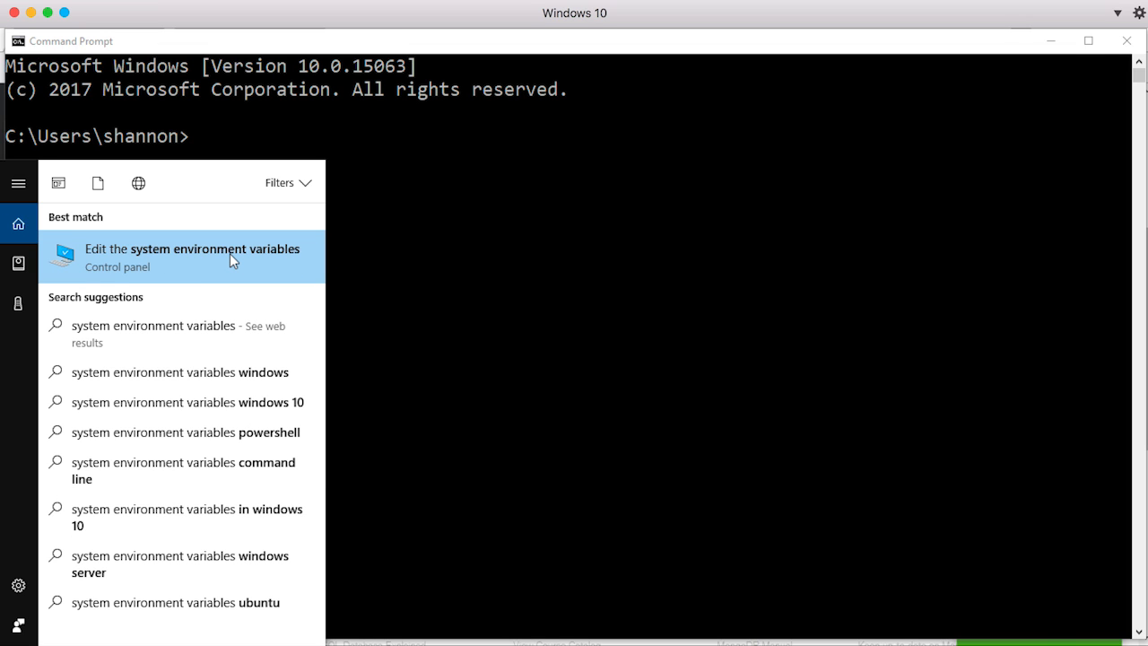
left_click(184, 270)
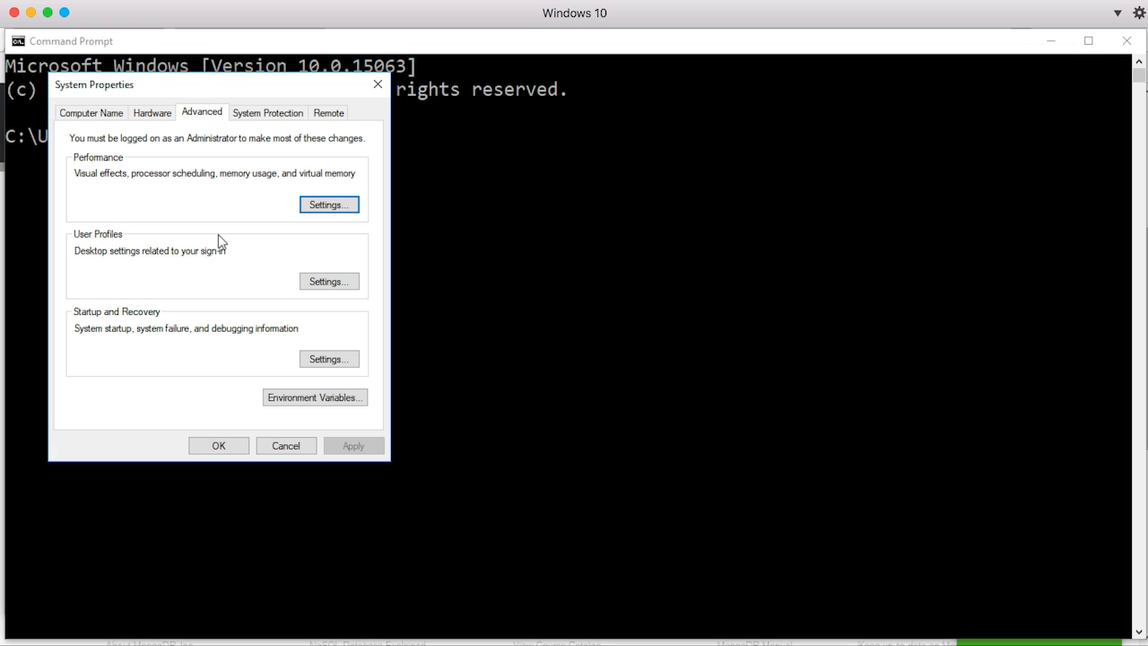
- Open the Path entry of the system variables for editing in the Environment Variables dialog
left_click(336, 402)
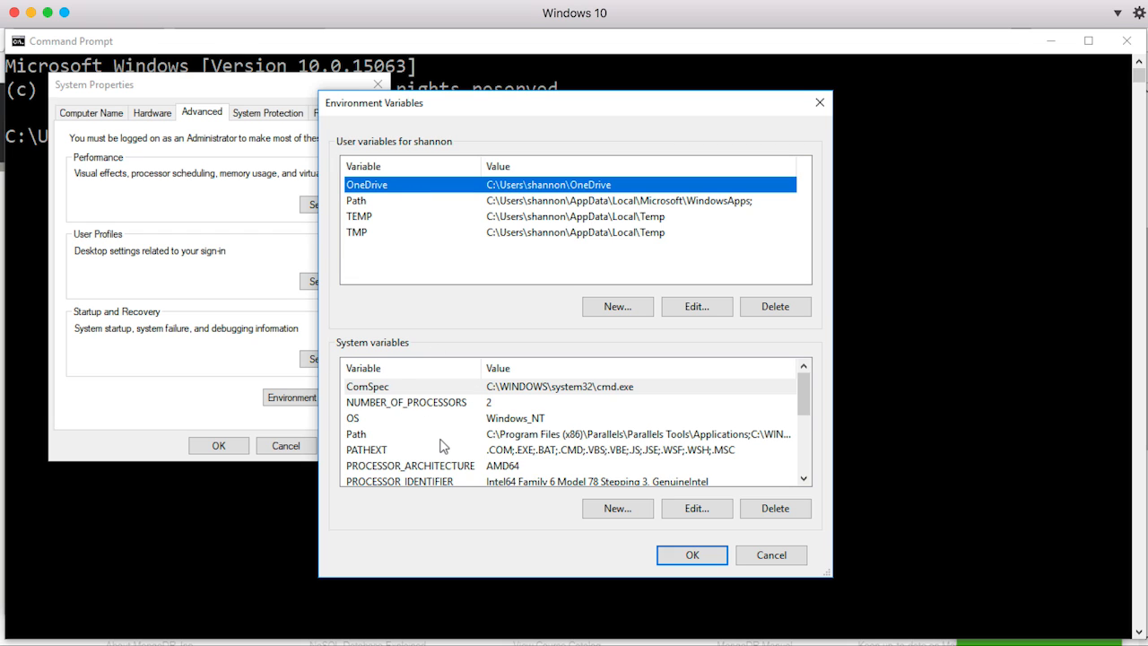
left_click(364, 434)
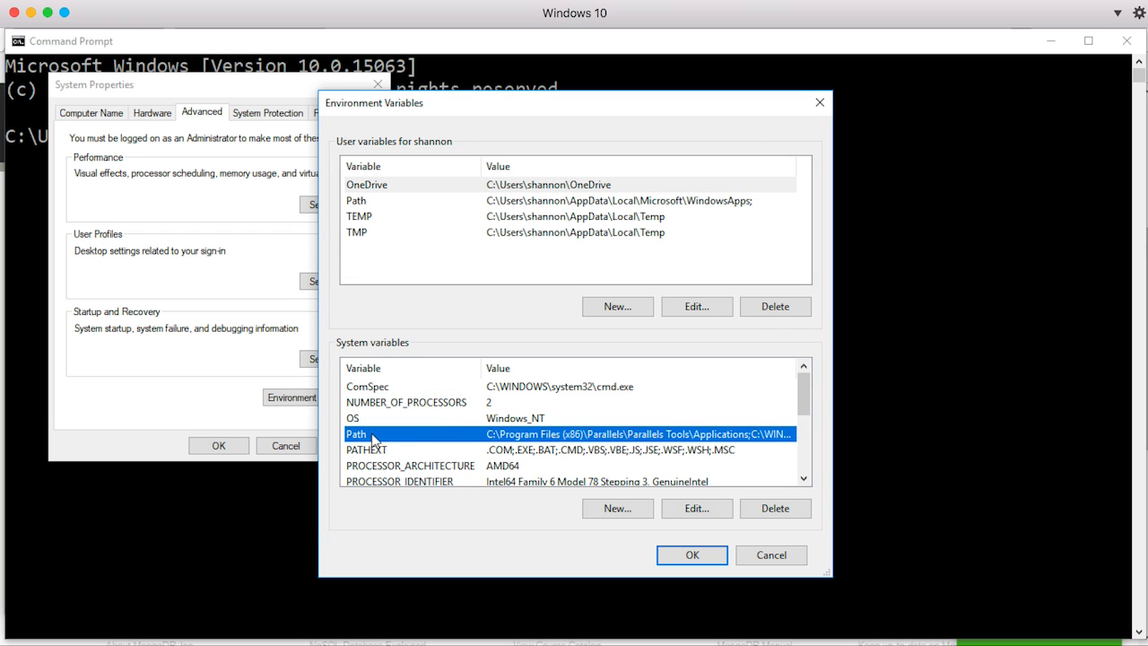
left_click(701, 515)
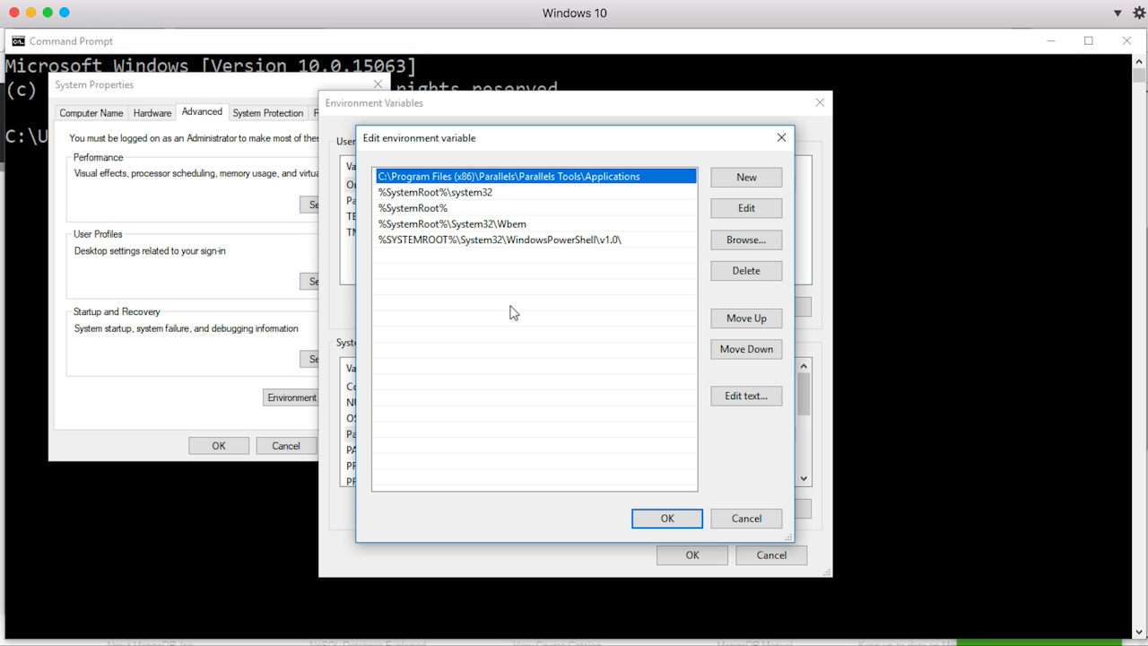
- Browse File Explorer to the folder C:\Program Files\MongoDB\Server\3.4\bin to get its path
key("alt+Tab")
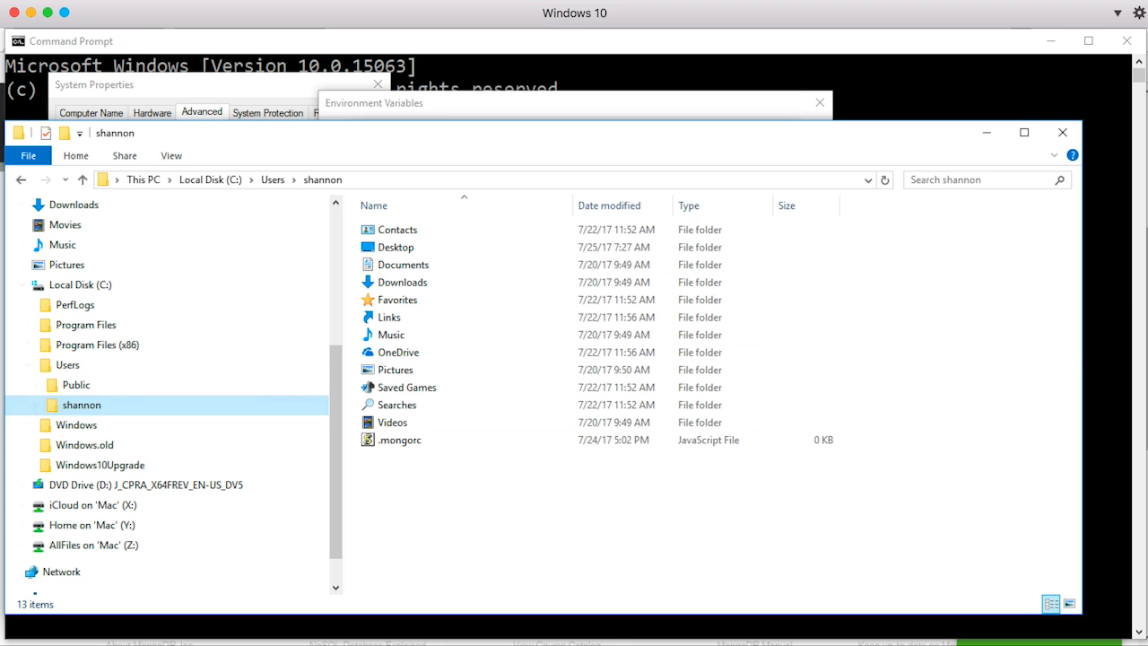
left_click(28, 366)
left_click(27, 326)
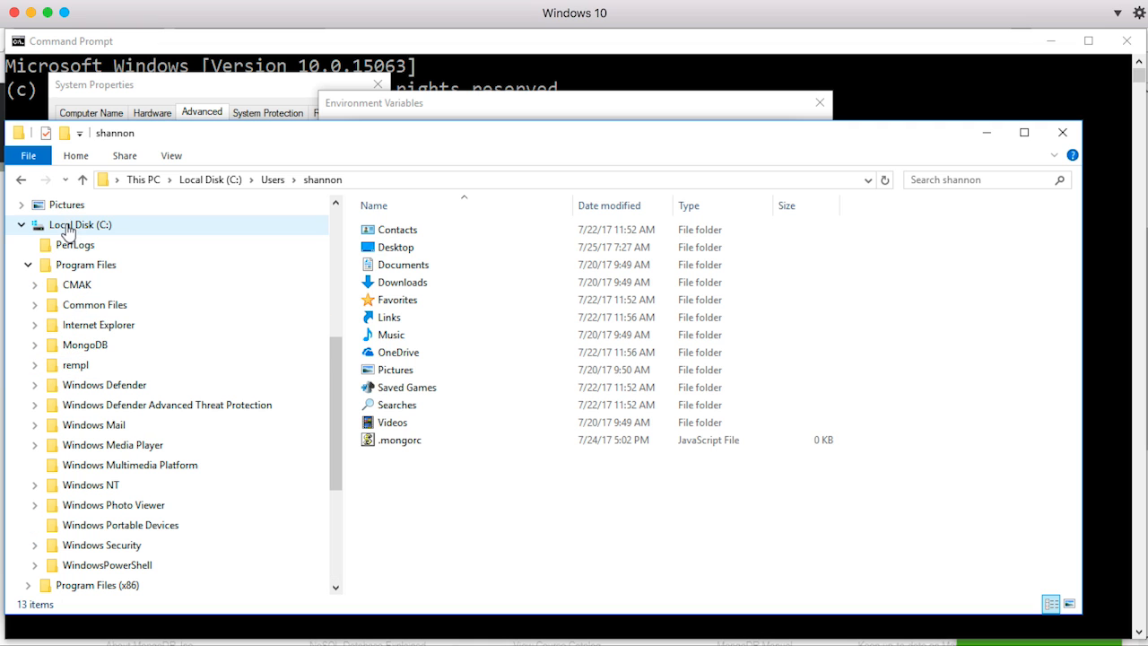
left_click(36, 346)
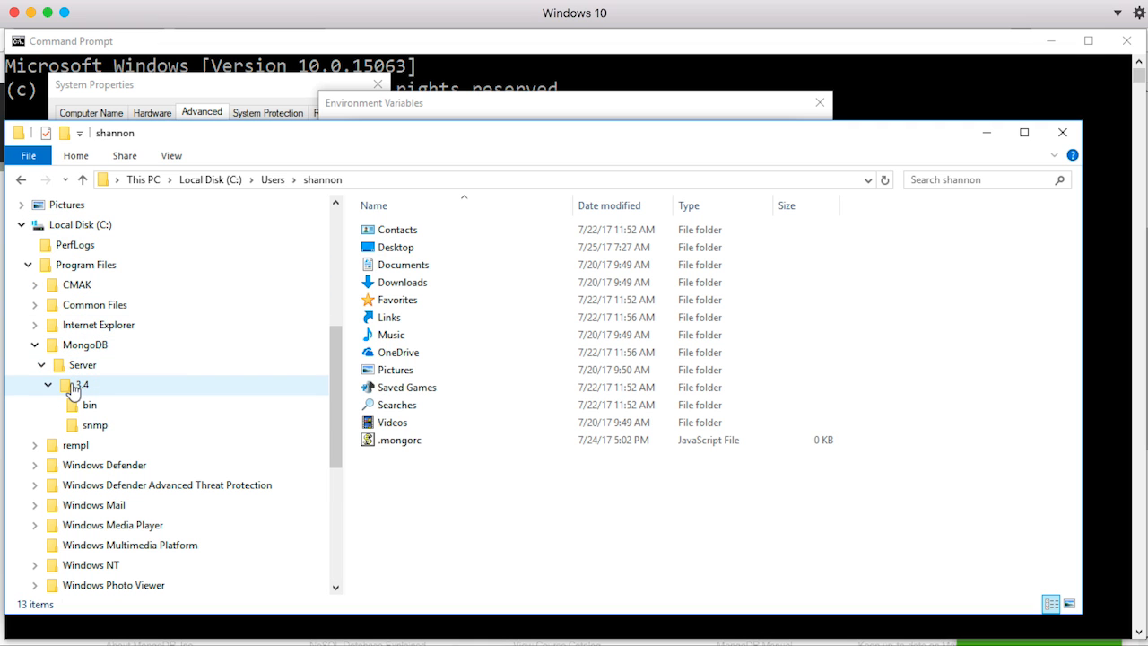
left_click(88, 406)
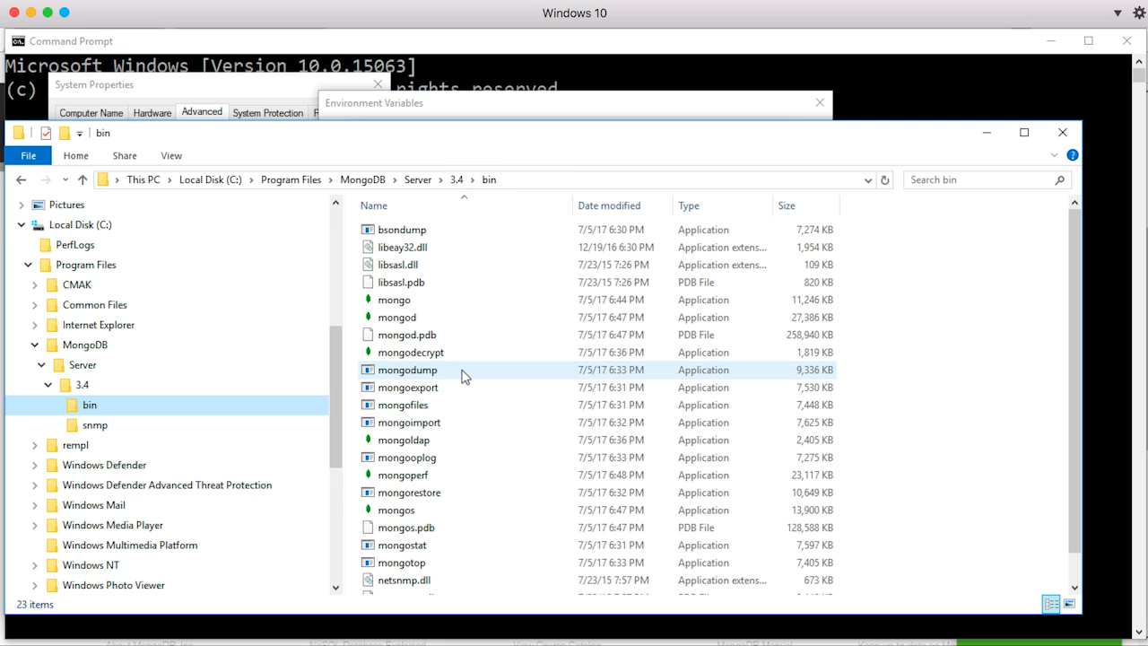
- Add C:\Program Files\MongoDB\Server\3.4\bin as a new entry of the system Path variable
key("alt+Tab")
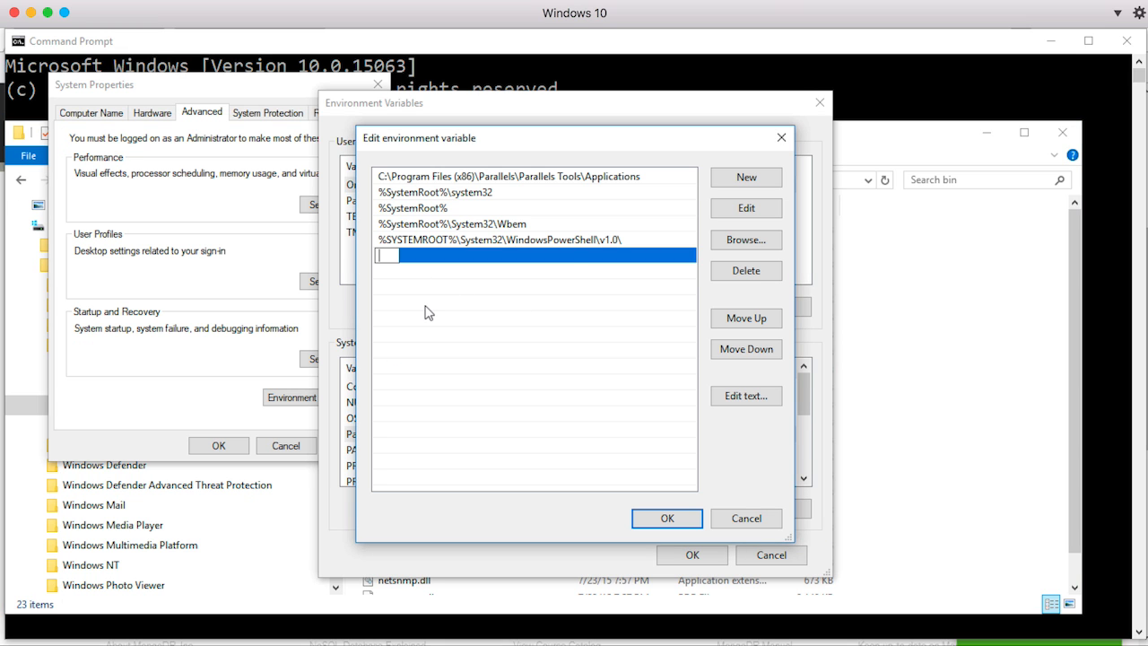
type("C:\\Program Files\\MongoDB\\Server\\3.4\\bin")
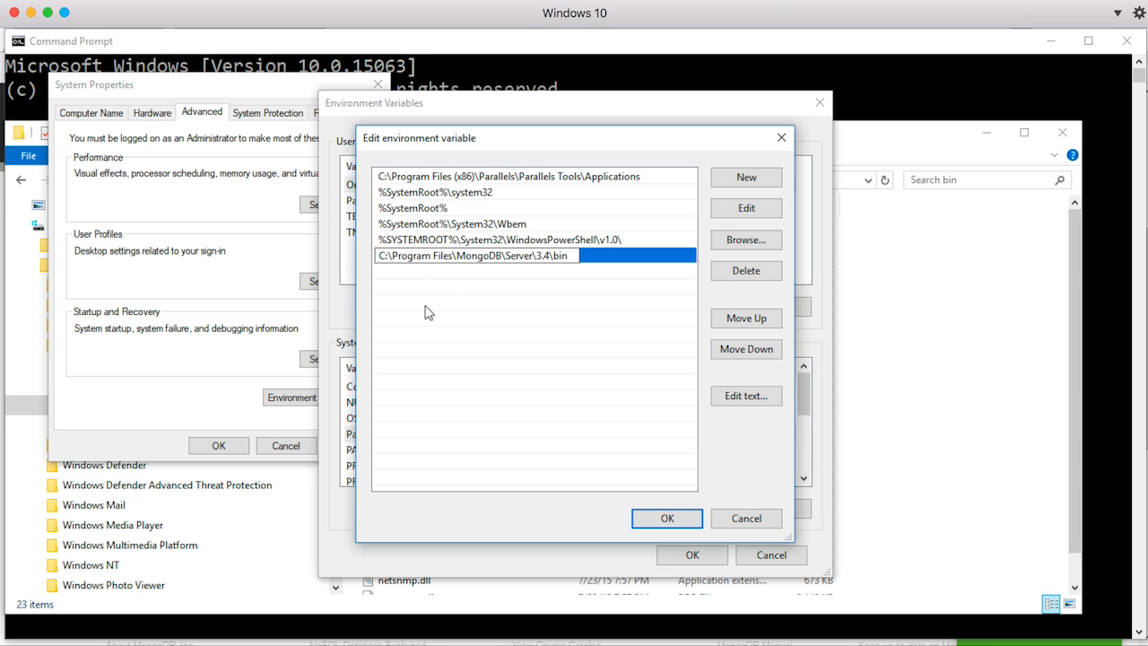
left_click(584, 288)
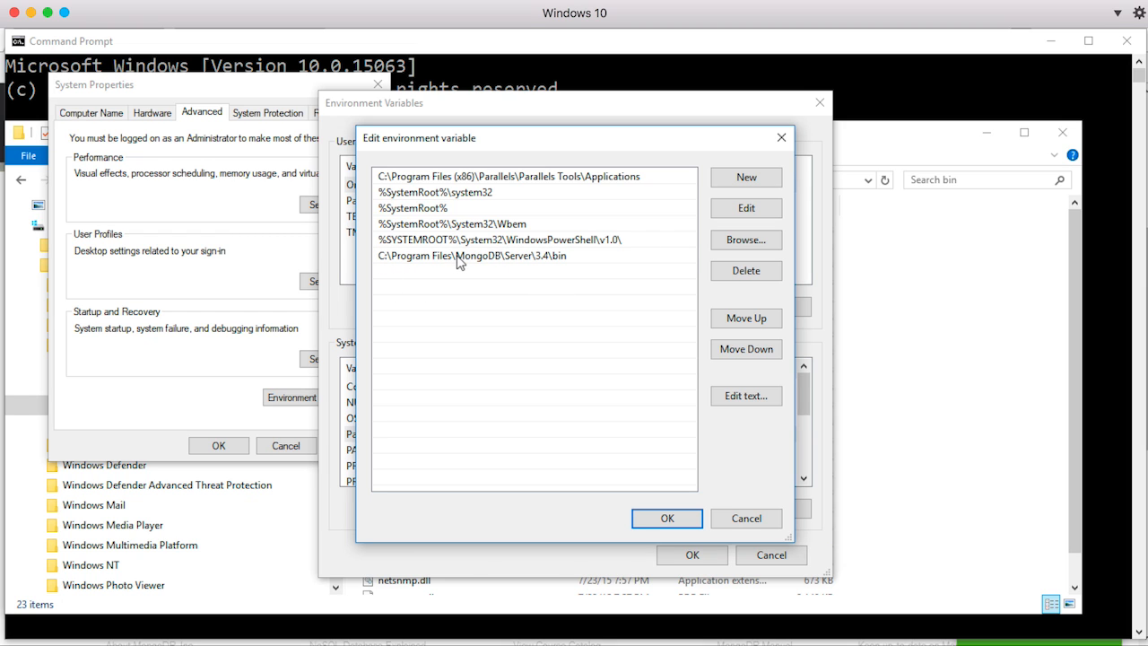
- Move the MongoDB bin entry up to the first place in the Path list
left_click(560, 256)
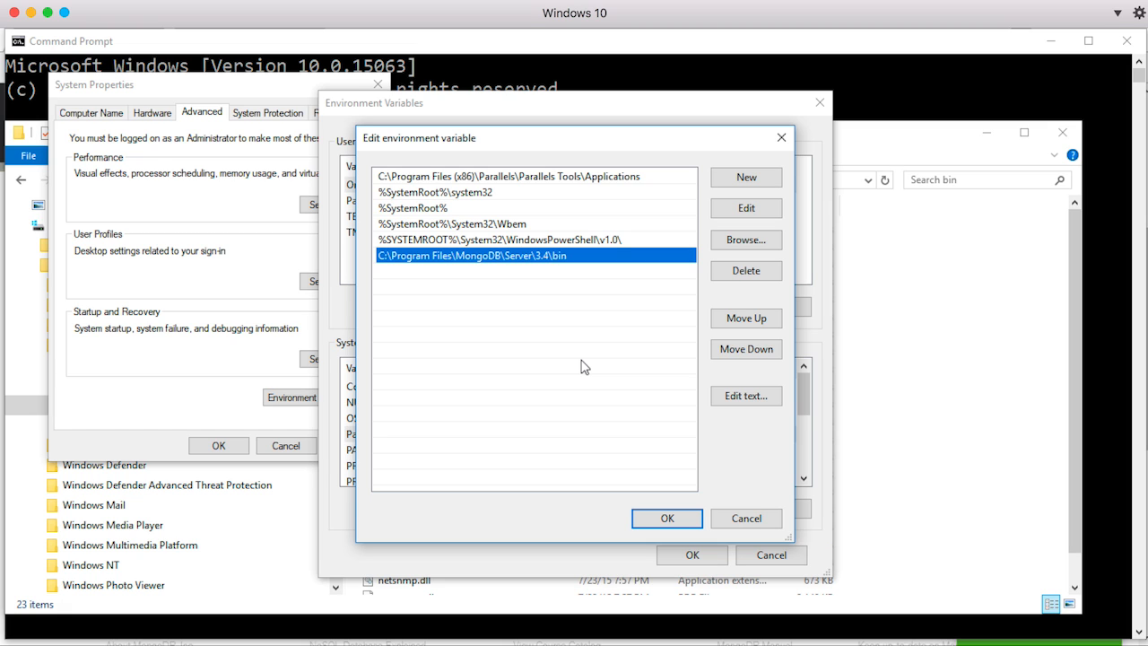
left_click(731, 321)
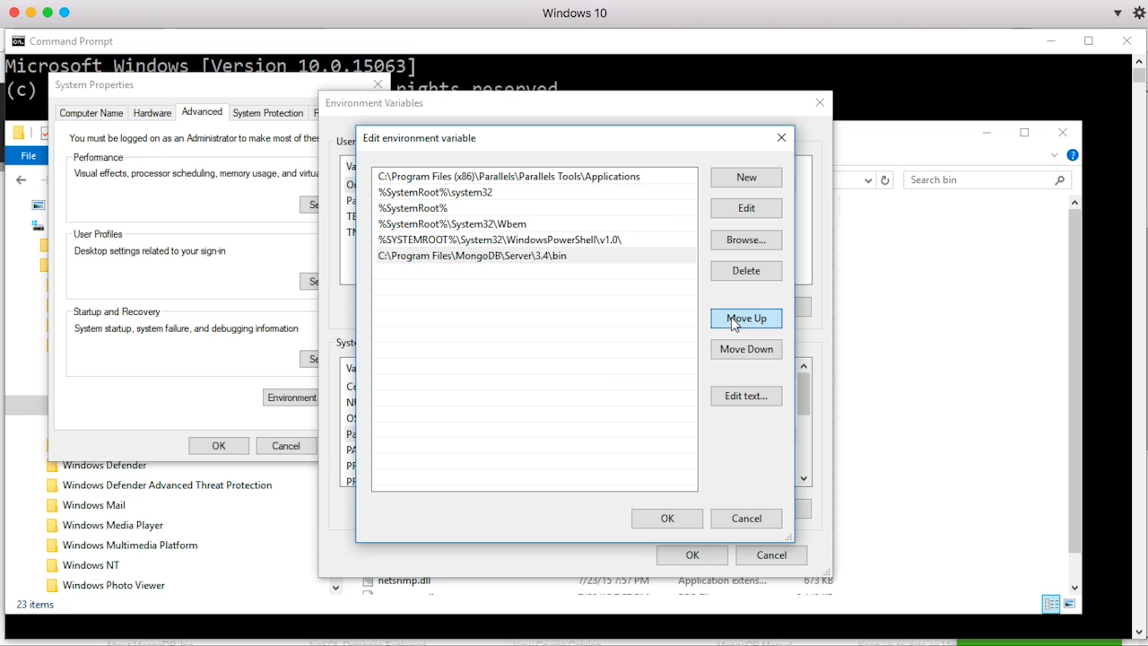
left_click(732, 323)
left_click(732, 323)
left_click(733, 323)
left_click(733, 323)
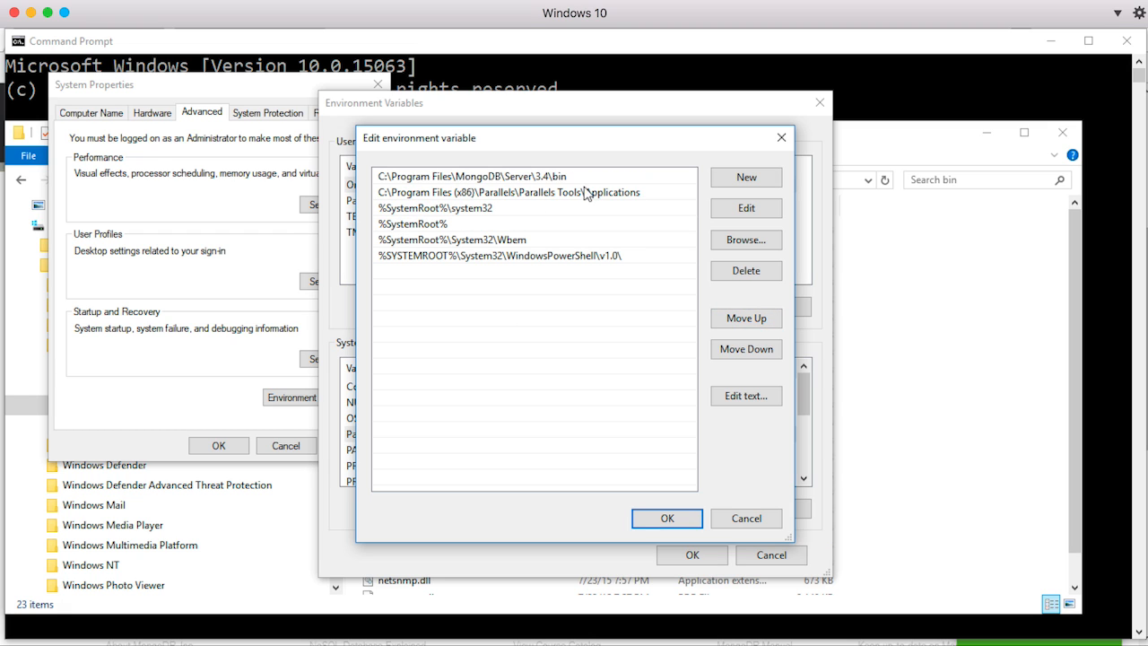
- Enter mongo in the Command Prompt and step through the Path entries in the order in which Windows searches them
left_click(571, 57)
type("mongo")
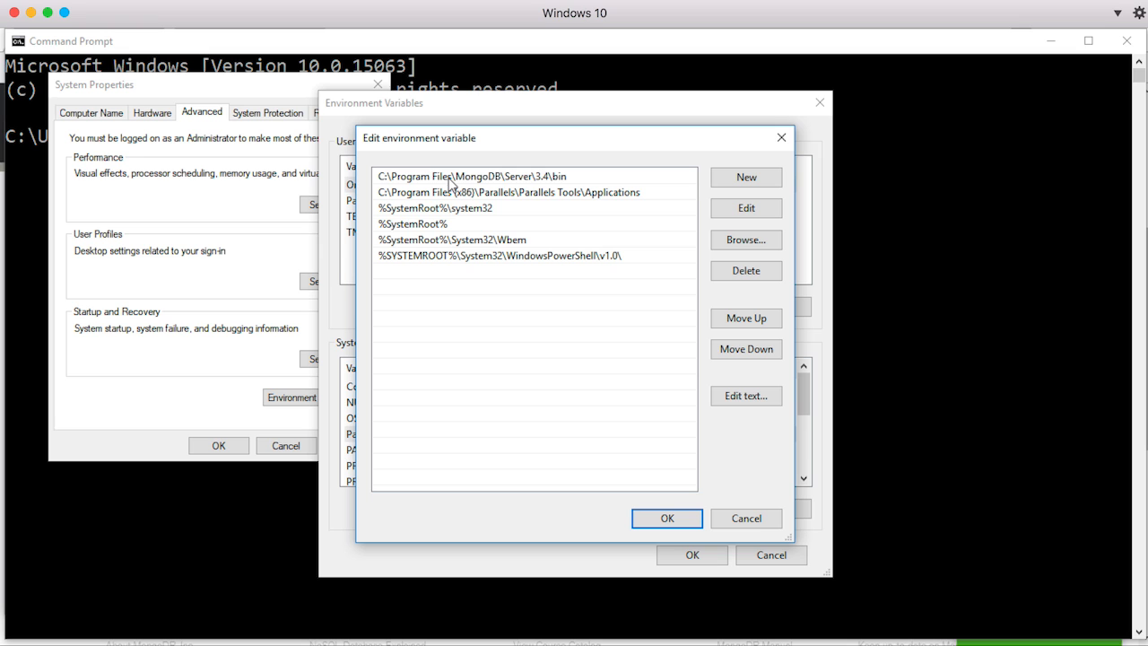
left_click(450, 179)
left_click(412, 193)
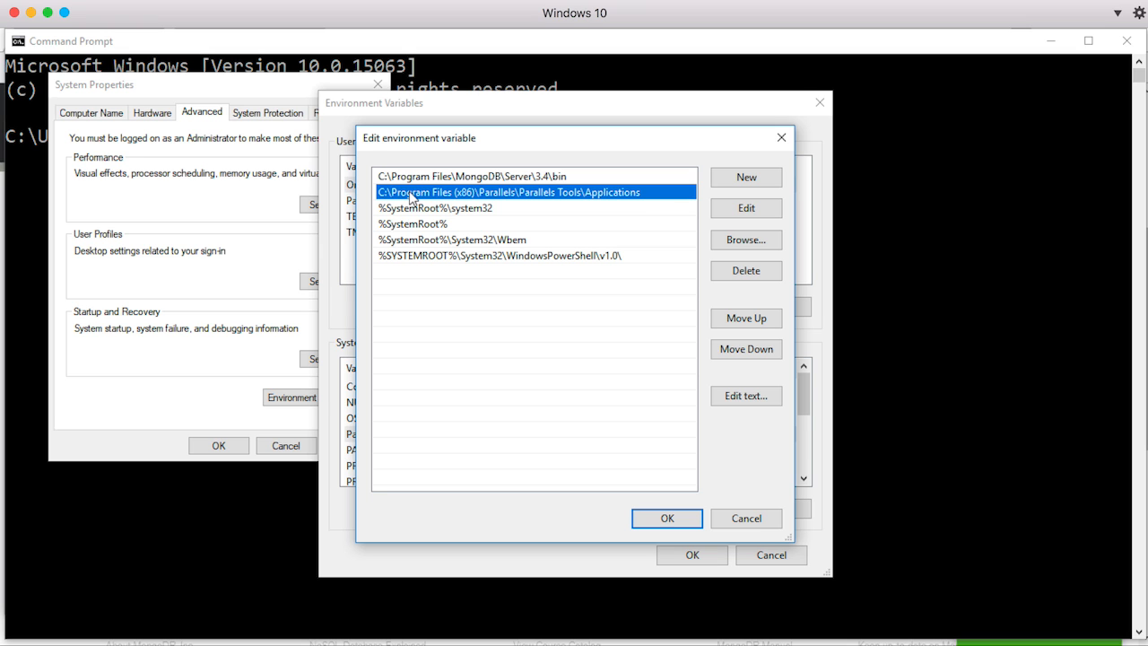
left_click(410, 210)
left_click(410, 225)
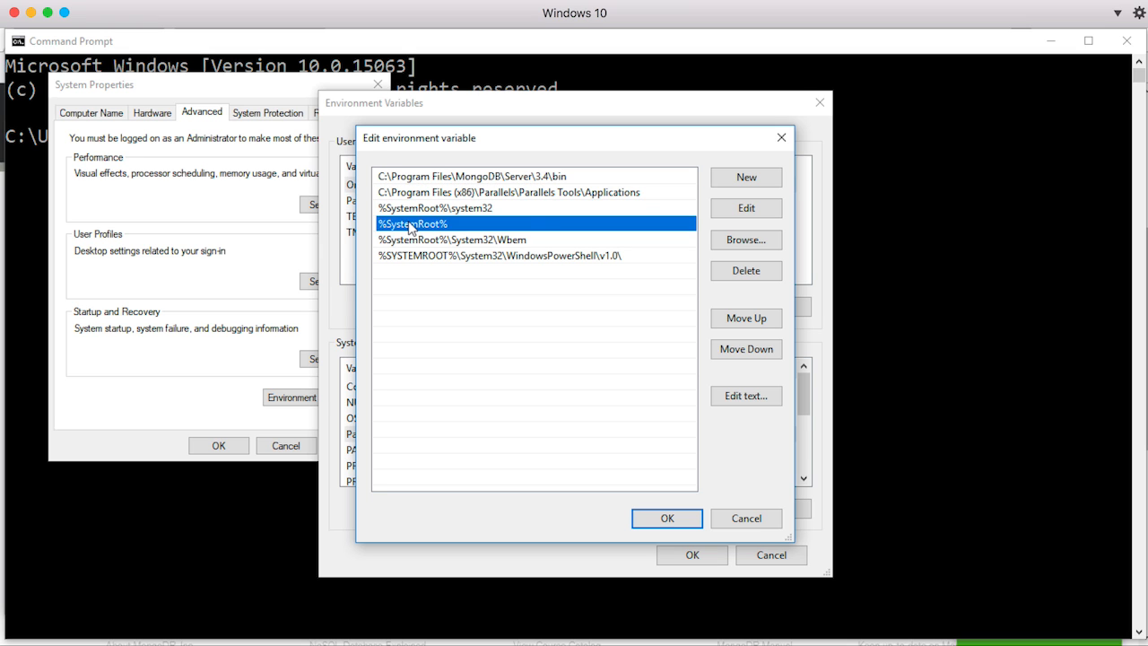
left_click(410, 240)
left_click(409, 256)
left_click(408, 178)
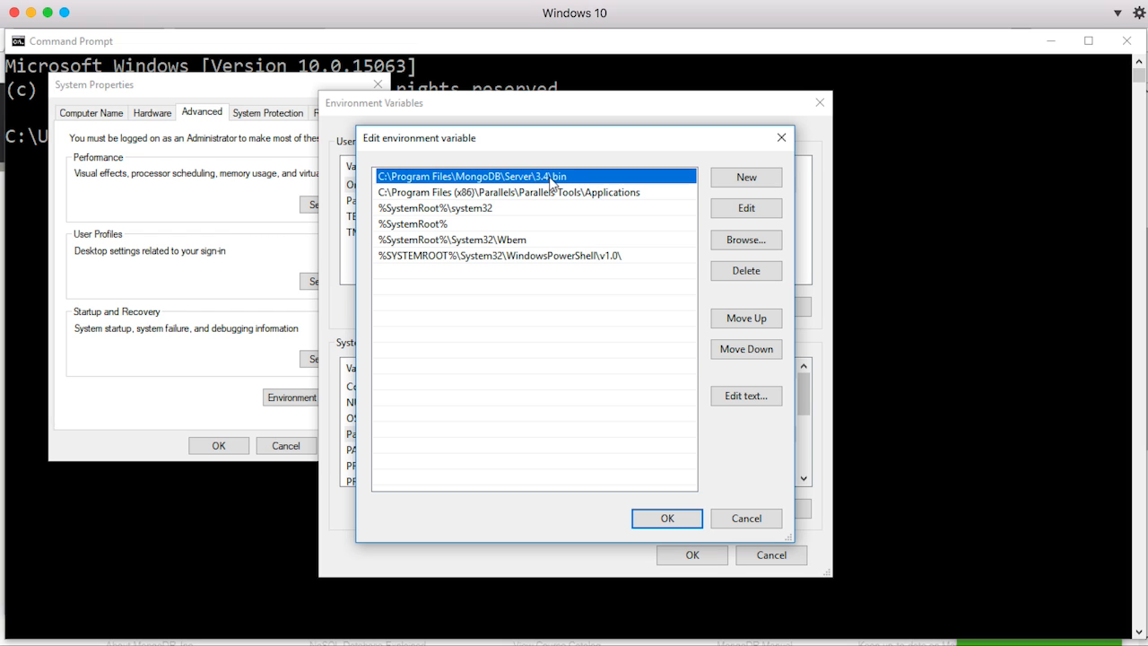
- Confirm the edited Path list, and reopen the system Path variable to review its entries without changing them
left_click(664, 518)
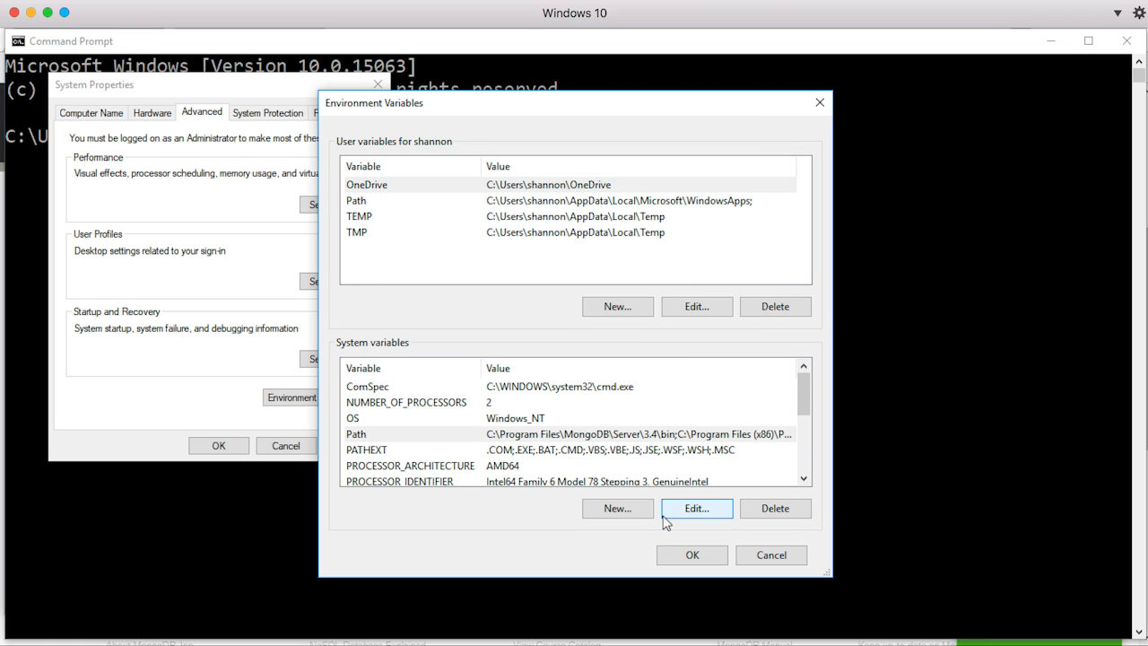
left_click(380, 436)
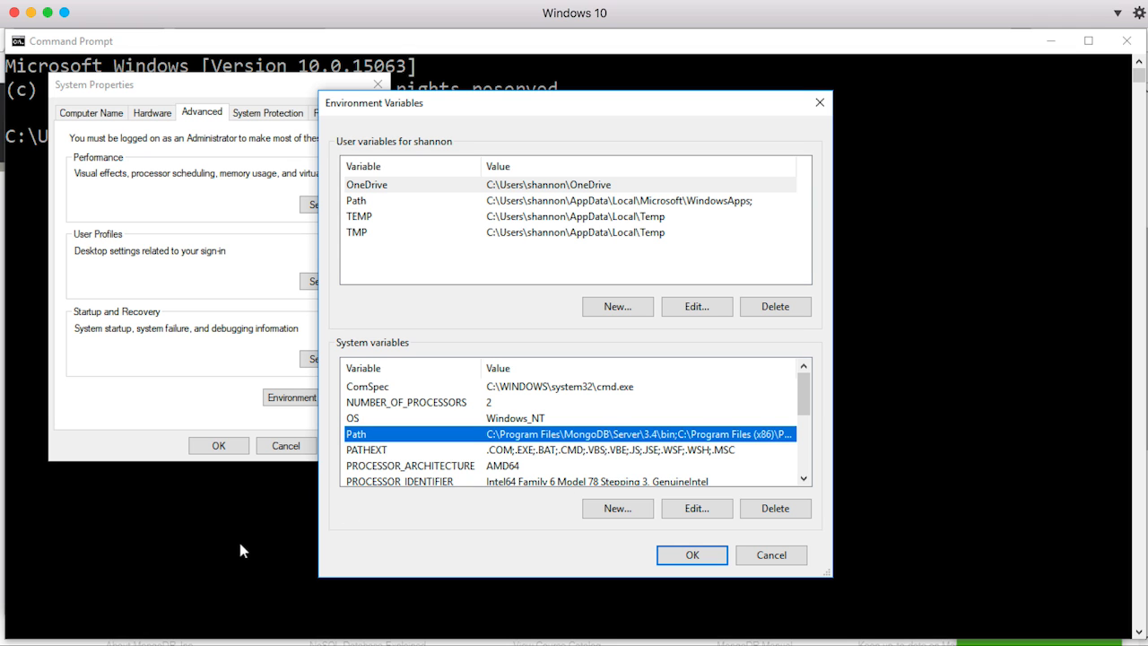
left_click(693, 508)
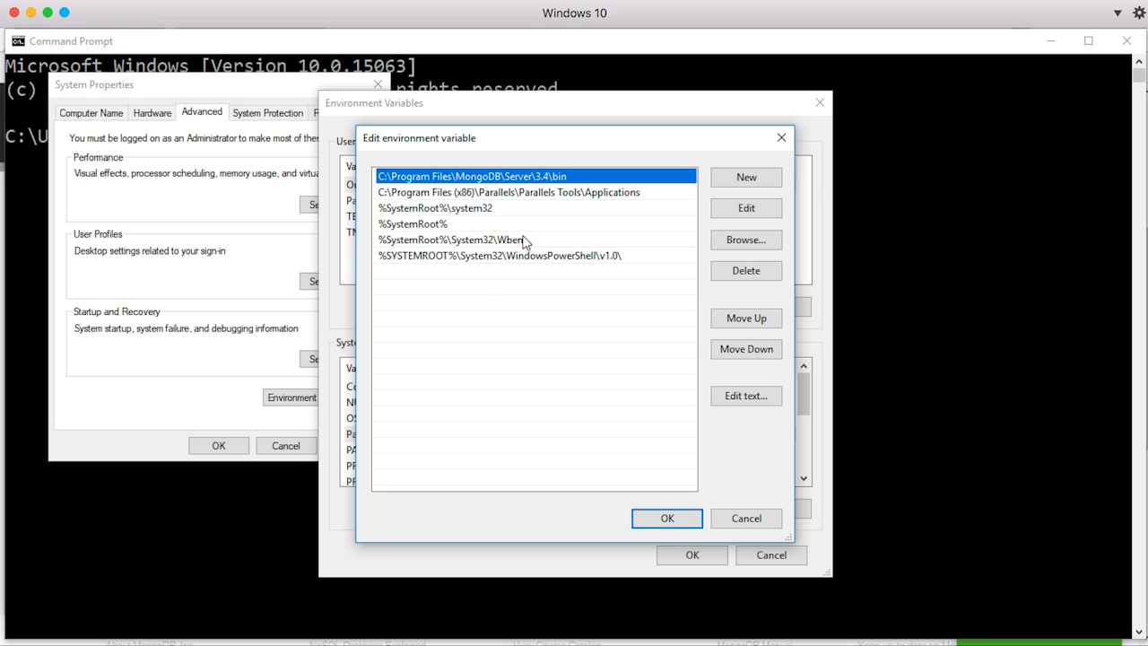
left_click(756, 520)
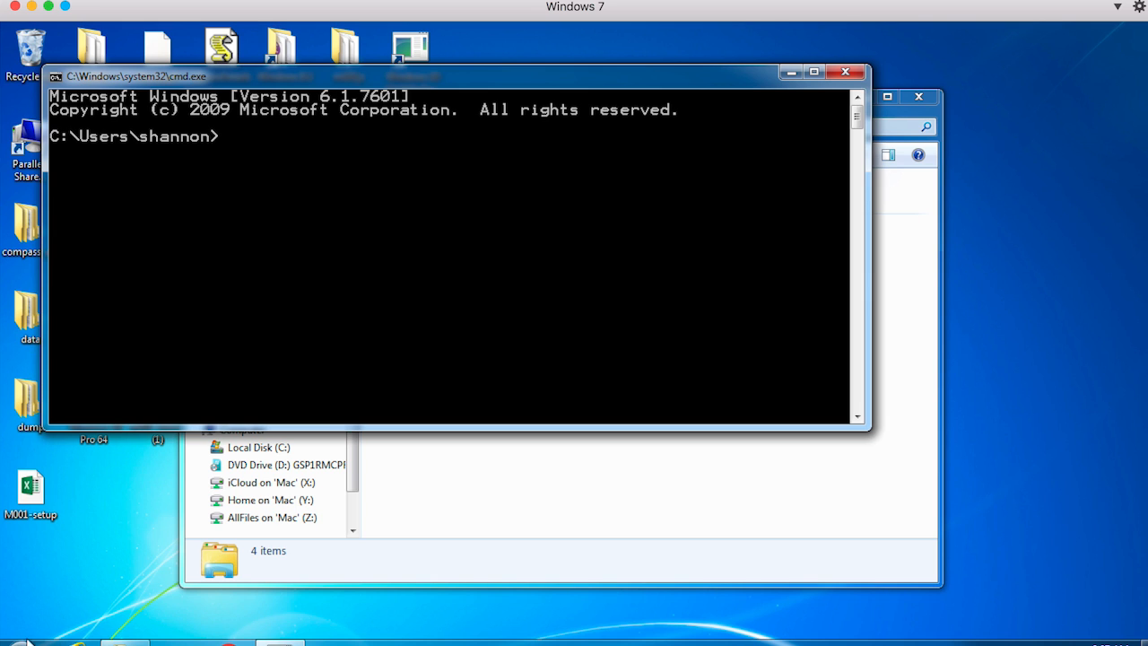
- In the Windows 7 virtual machine, search for system environ and open the system environment variables settings
left_click(20, 641)
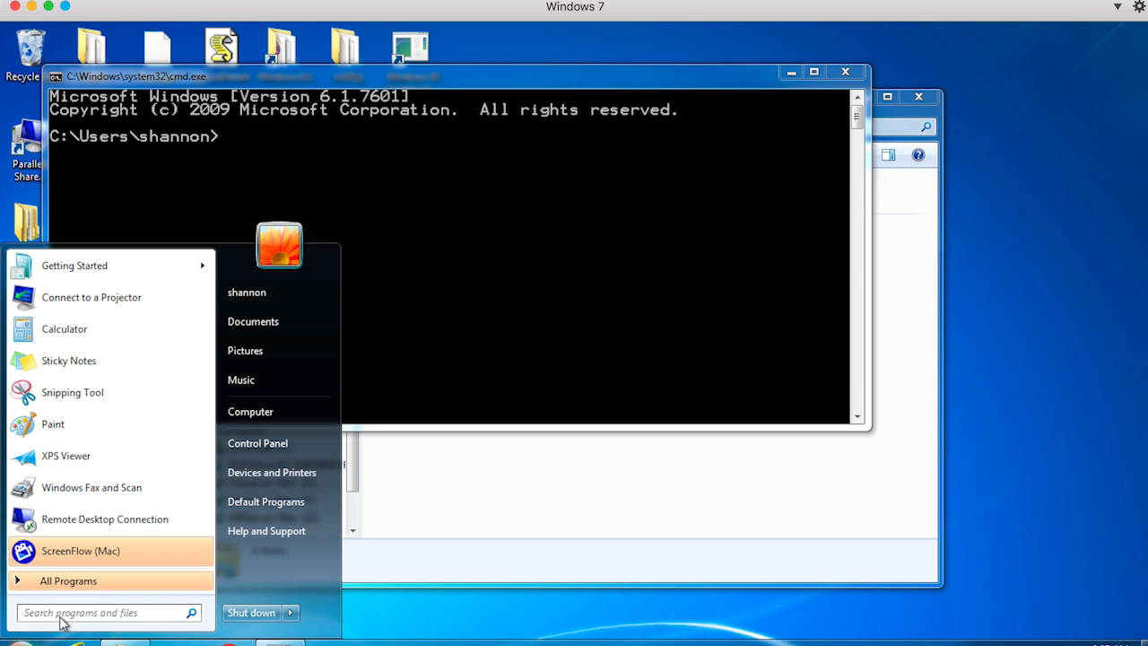
type("system environ")
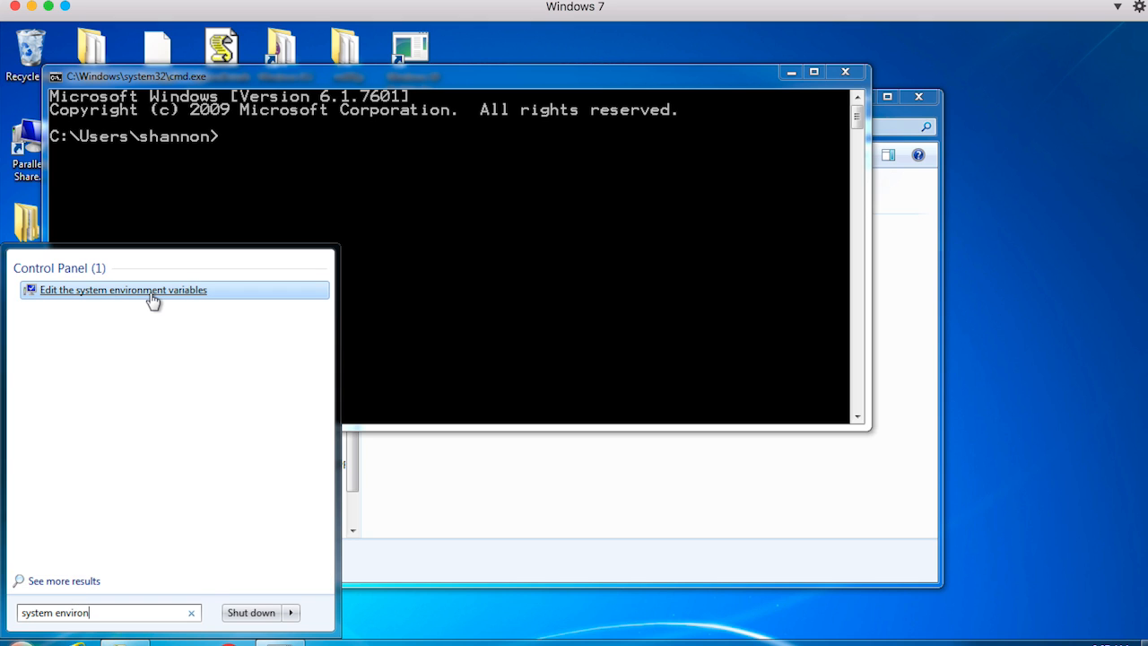
left_click(227, 292)
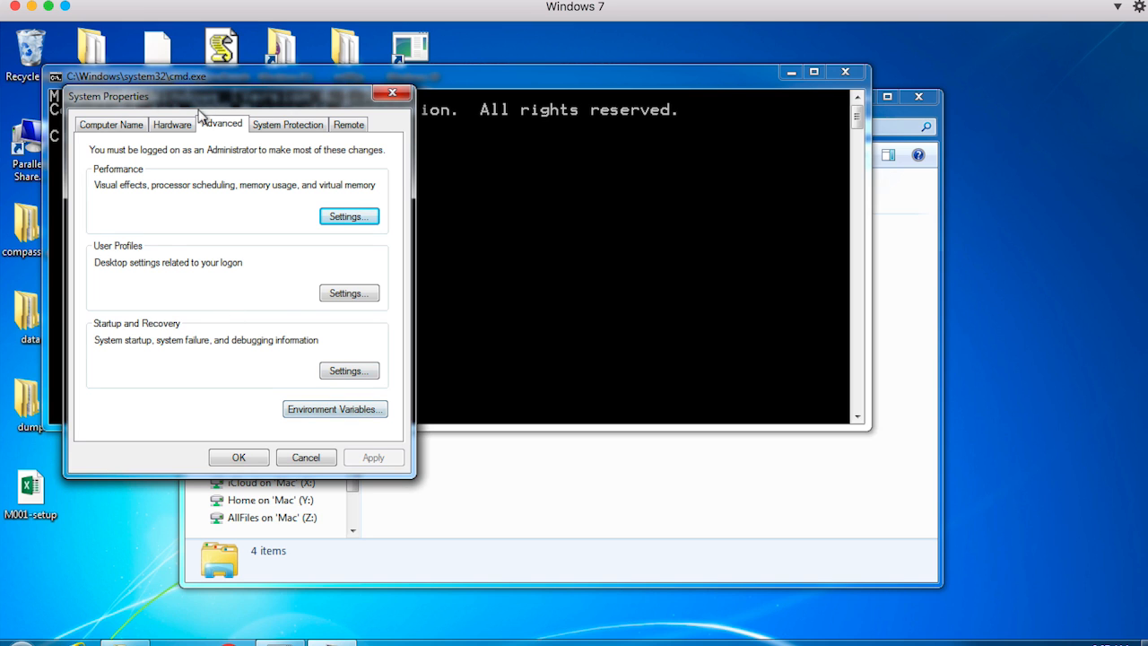
- Insert C:\Program Files\MongoDB\Server\3.4\bin; at the start of the Windows 7 system Path value and confirm the environment variable changes
left_click(337, 410)
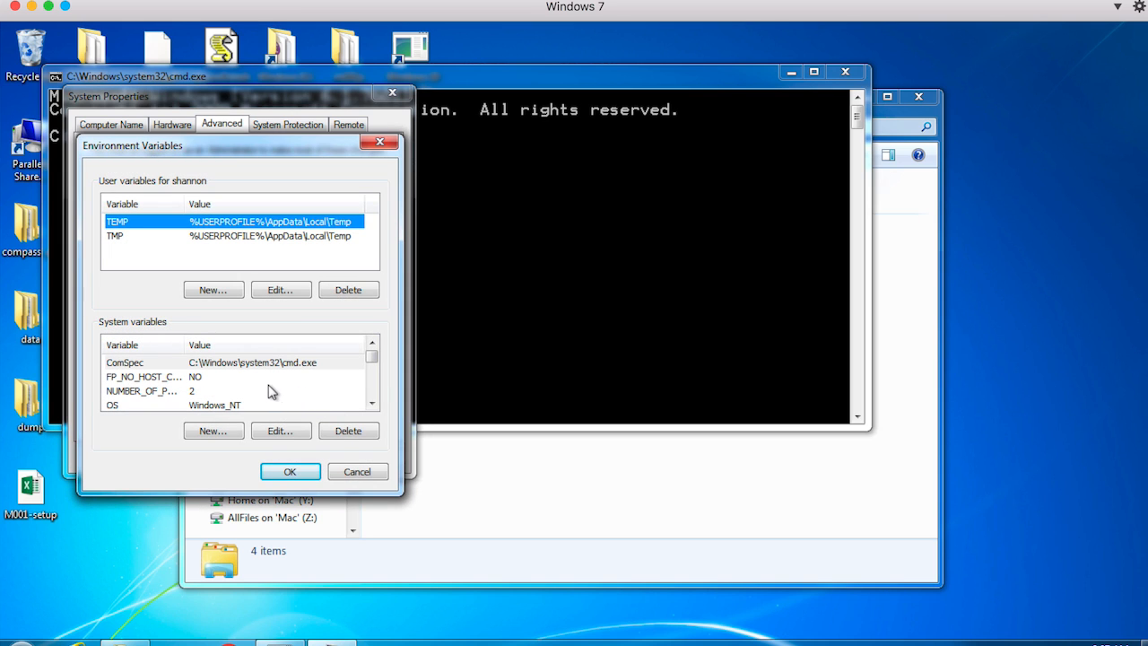
left_click(373, 404)
left_click(372, 404)
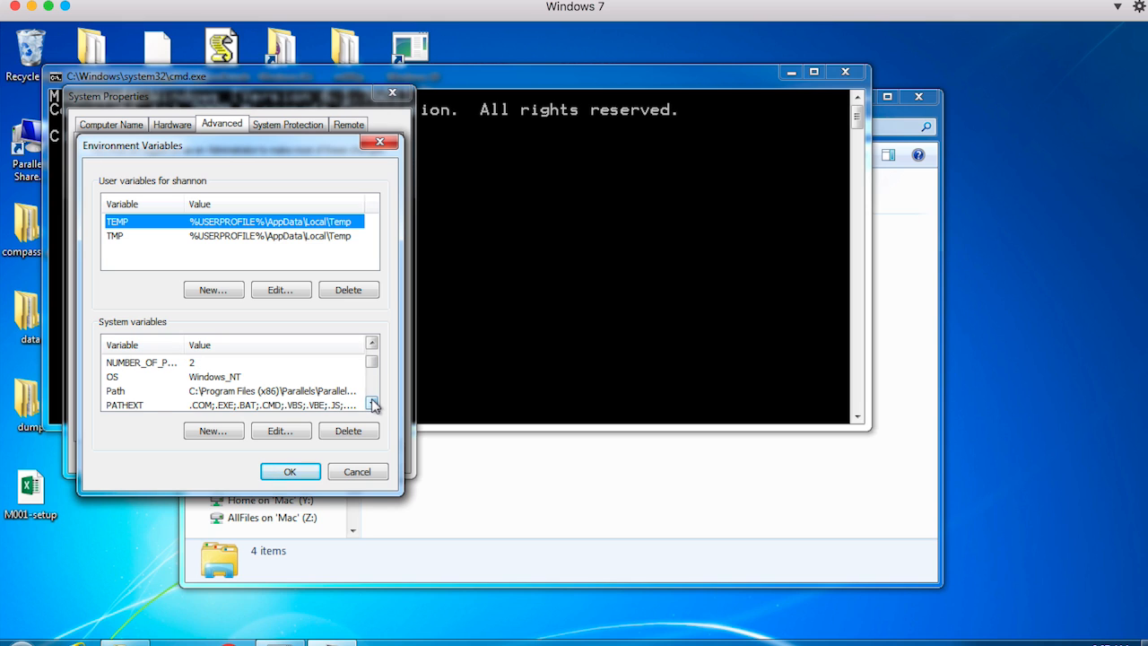
left_click(275, 392)
left_click(289, 432)
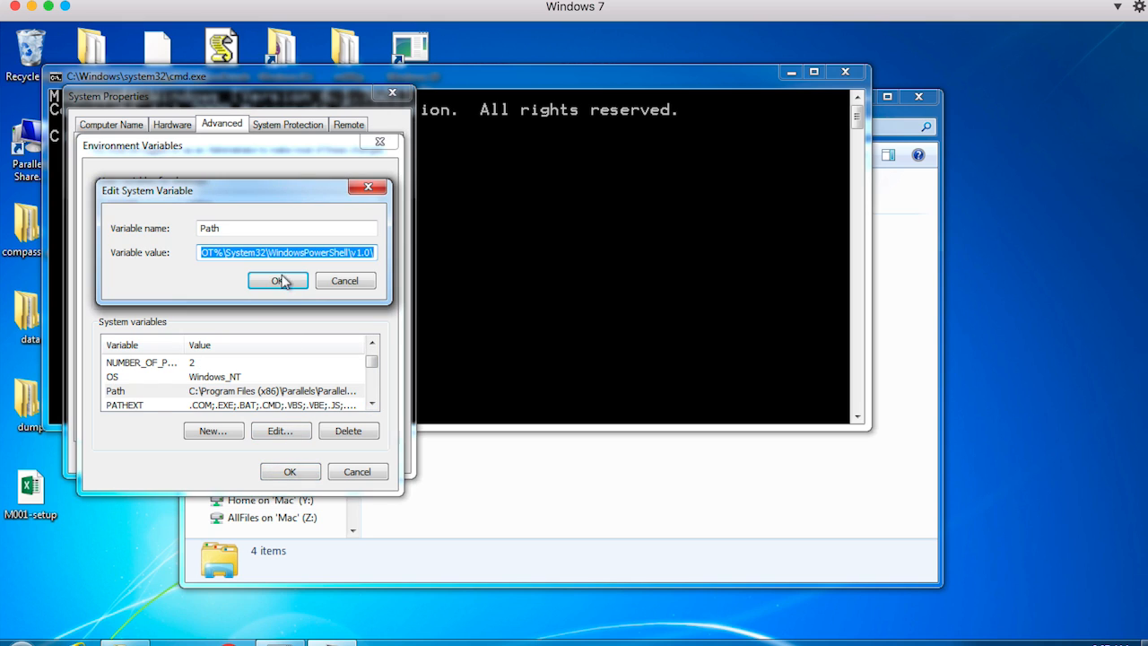
left_click(295, 251)
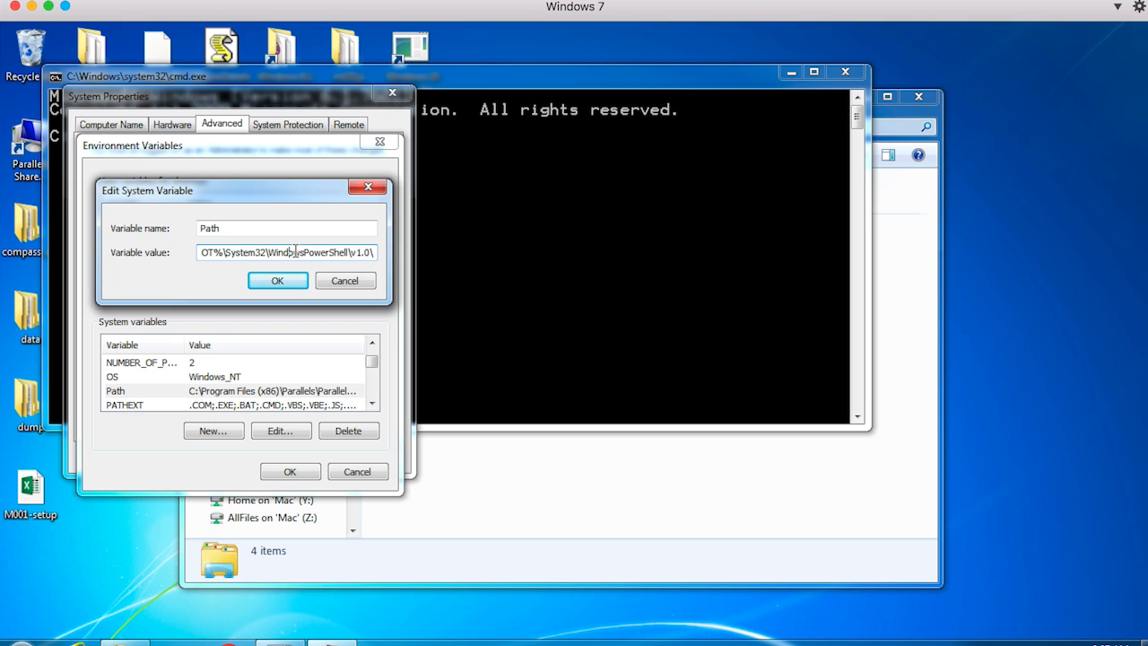
key("Left")
key("Left")
key("Left")
key("Left")
key("Left")
key("Left")
key("Left")
key("Left")
key("Left")
key("Left")
key("Left")
key("Left")
key("Left")
key("Left")
key("Left")
key("Left")
key("Left")
key("Left")
key("Left")
key("Left")
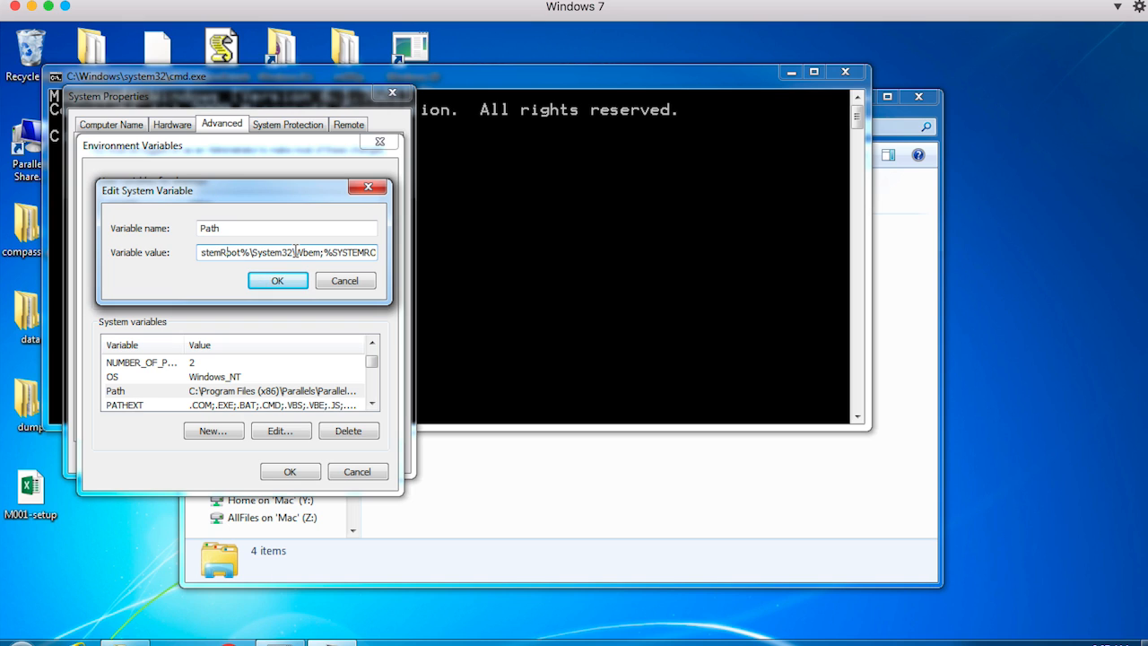
key("Left")
key("Left")
key("Left")
key("Left")
key("Left")
key("Left")
key("Left")
key("Left")
key("Left")
key("Left")
key("Left")
key("Left")
key("Left")
key("Left")
key("Left")
key("Left")
key("Left")
key("Left")
key("Left")
key("Left")
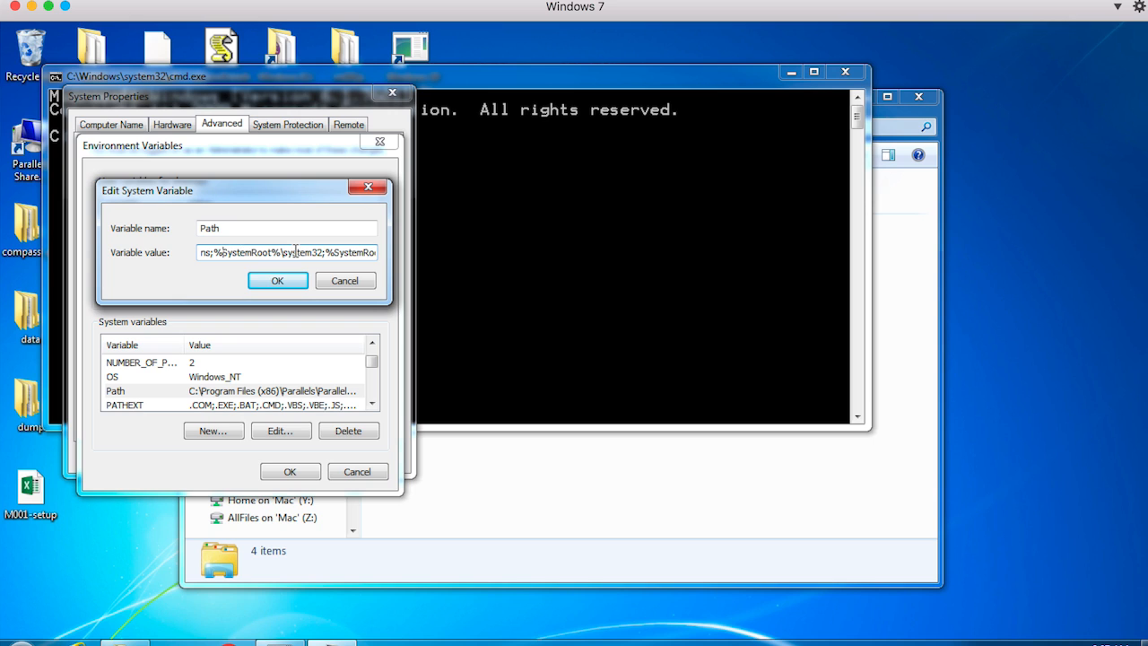
key("Left")
key("Left")
key("Left")
key("Left")
key("Left")
key("Left")
key("Left")
key("Left")
key("Left")
key("Left")
key("Left")
key("Left")
key("Left")
key("Left")
key("Left")
key("Left")
key("Left")
key("Left")
key("Left")
key("Left")
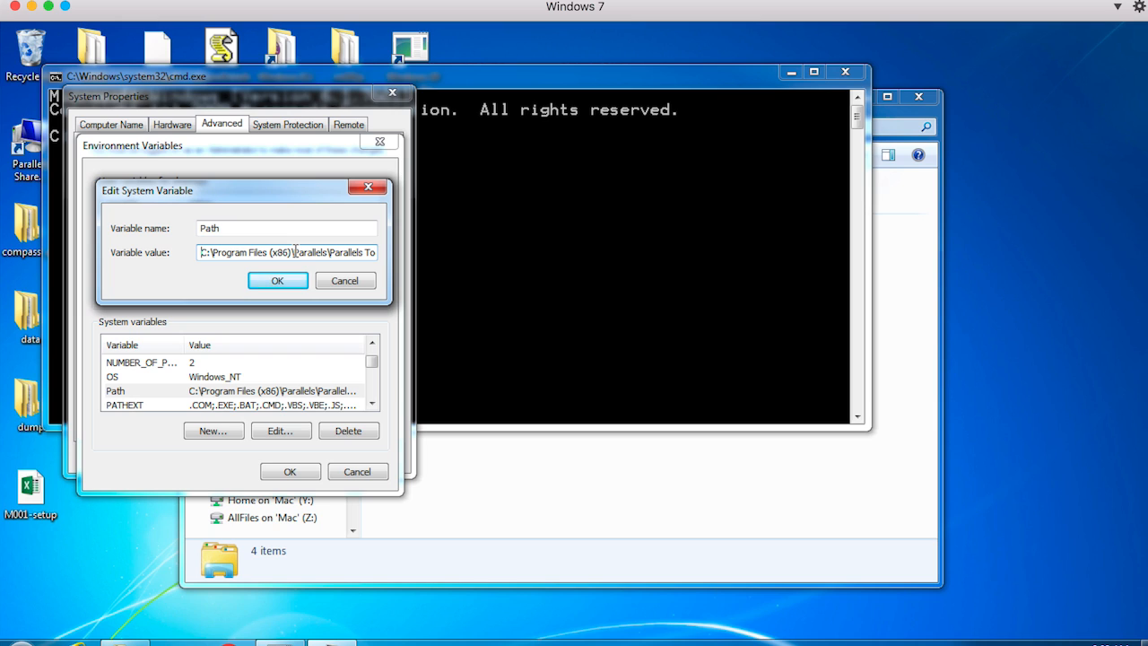
type("C:\\Program Files\\MongoDB\\Server\\3.4\\bin;")
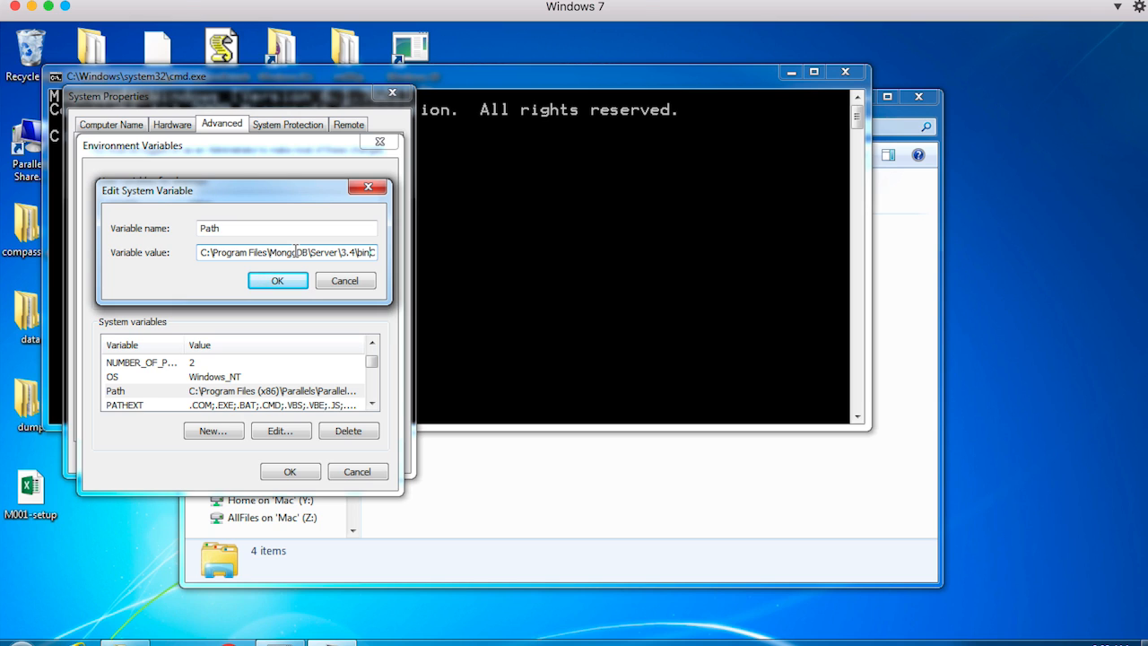
type(";C")
key("Right")
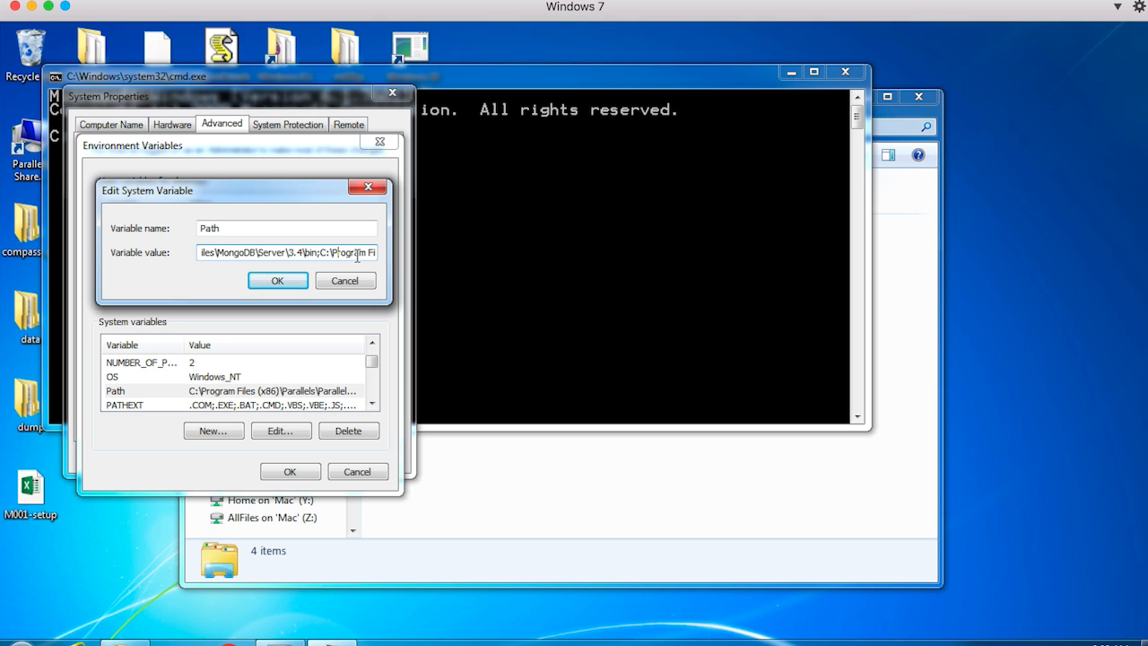
left_click(278, 281)
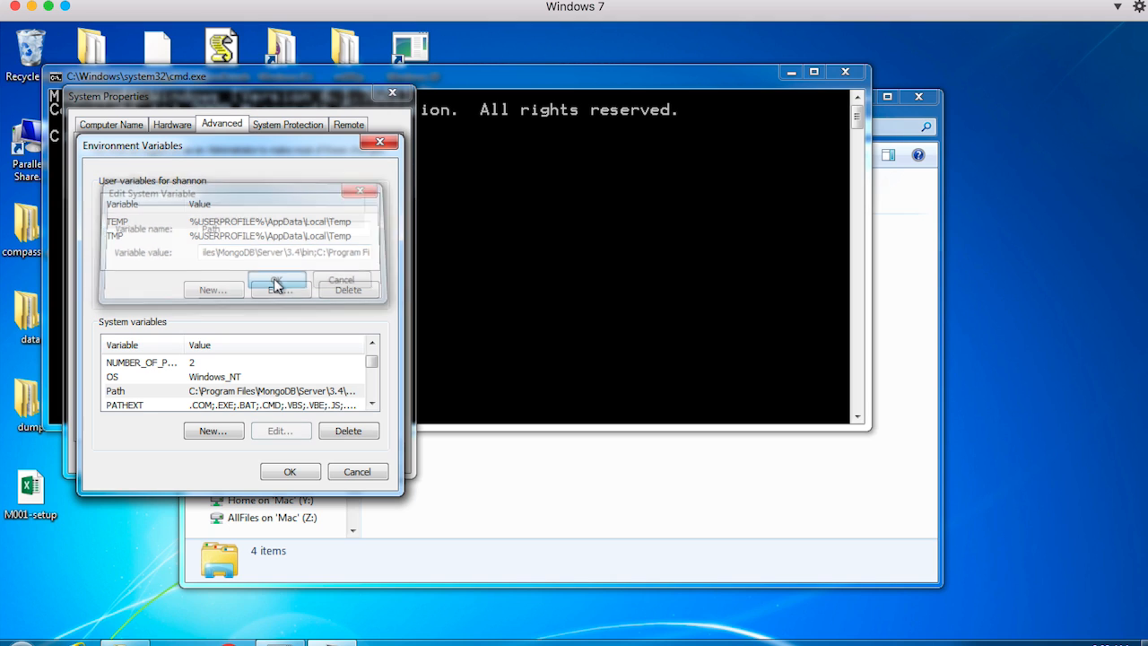
left_click(292, 472)
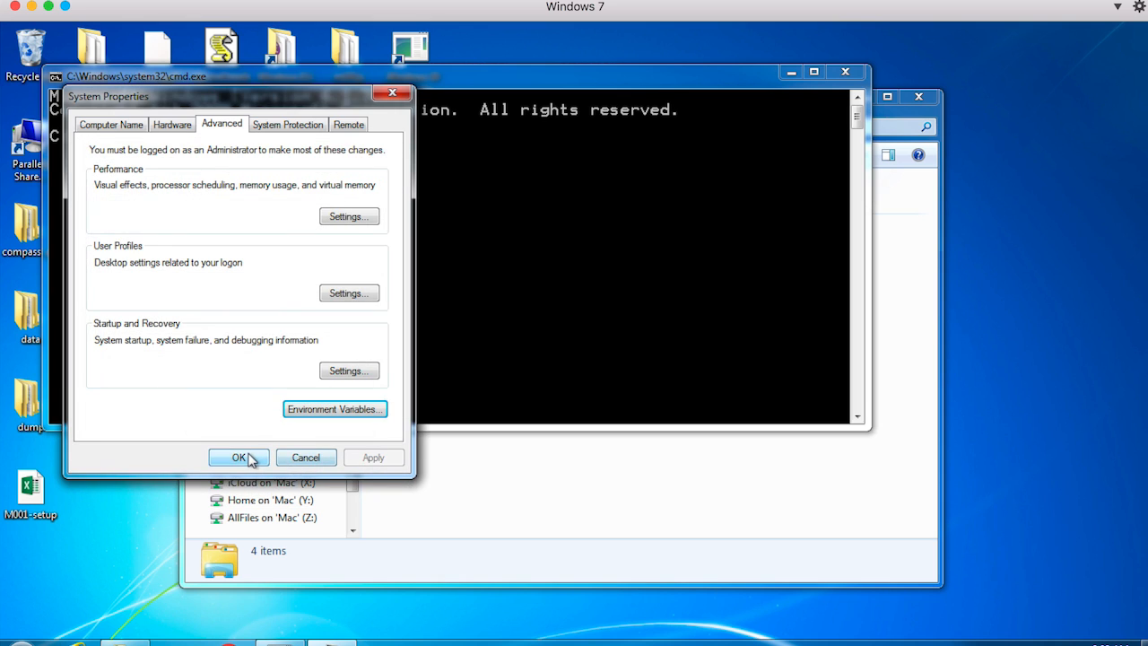
left_click(252, 460)
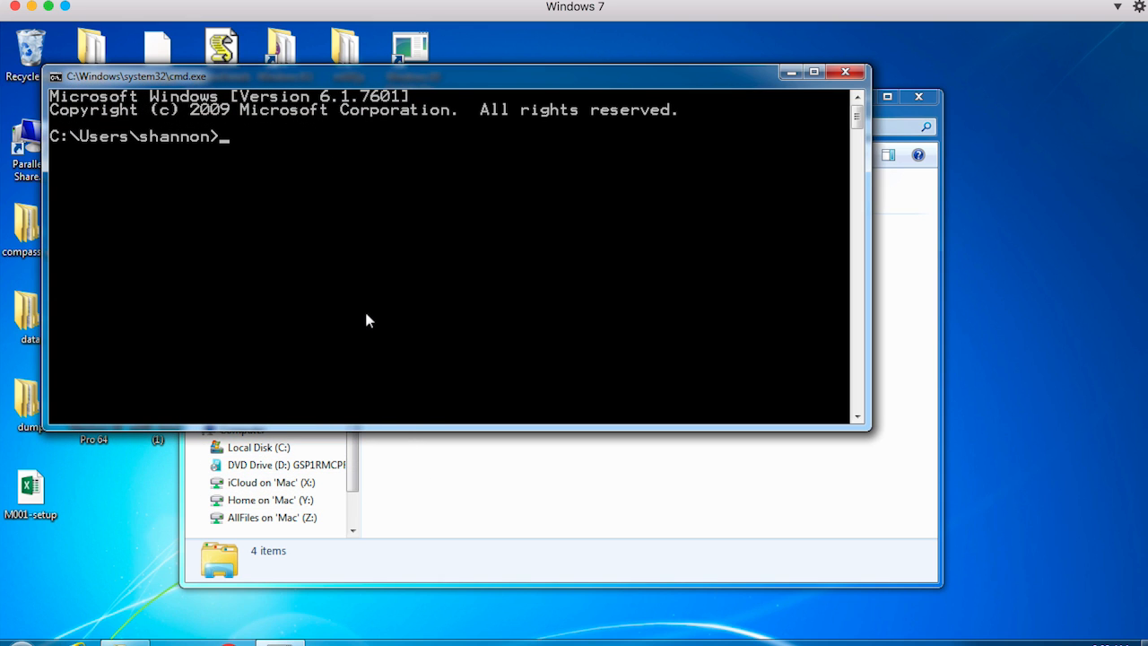
- Switch to the Windows 10 virtual machine and confirm its Environment Variables and System Properties dialogs
left_click(669, 5)
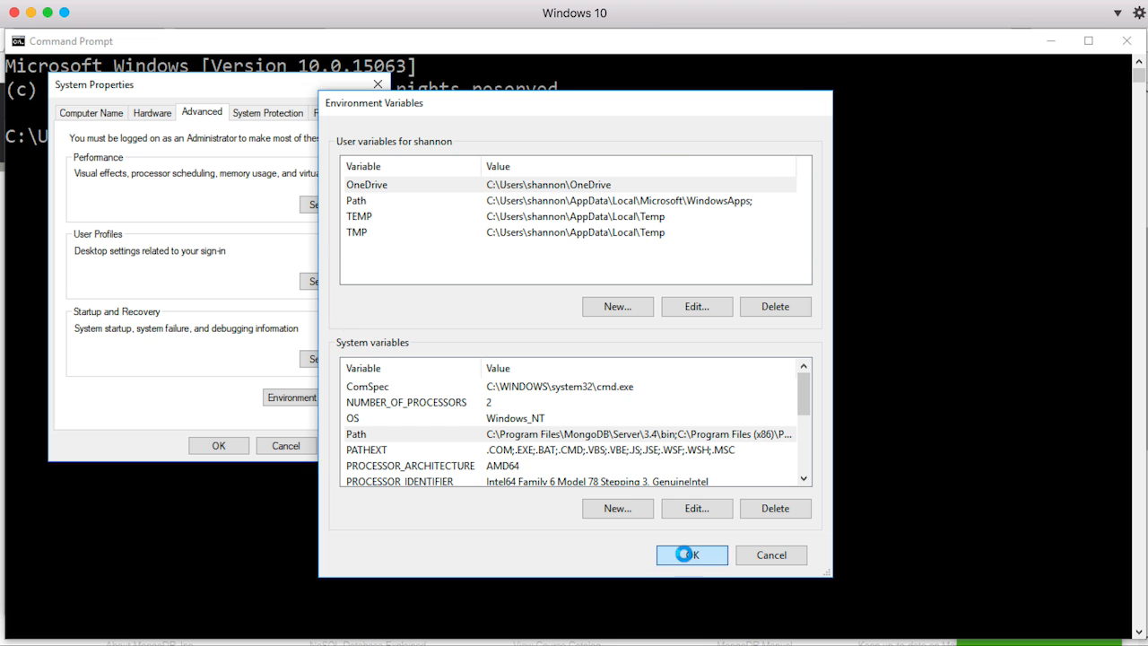
left_click(686, 553)
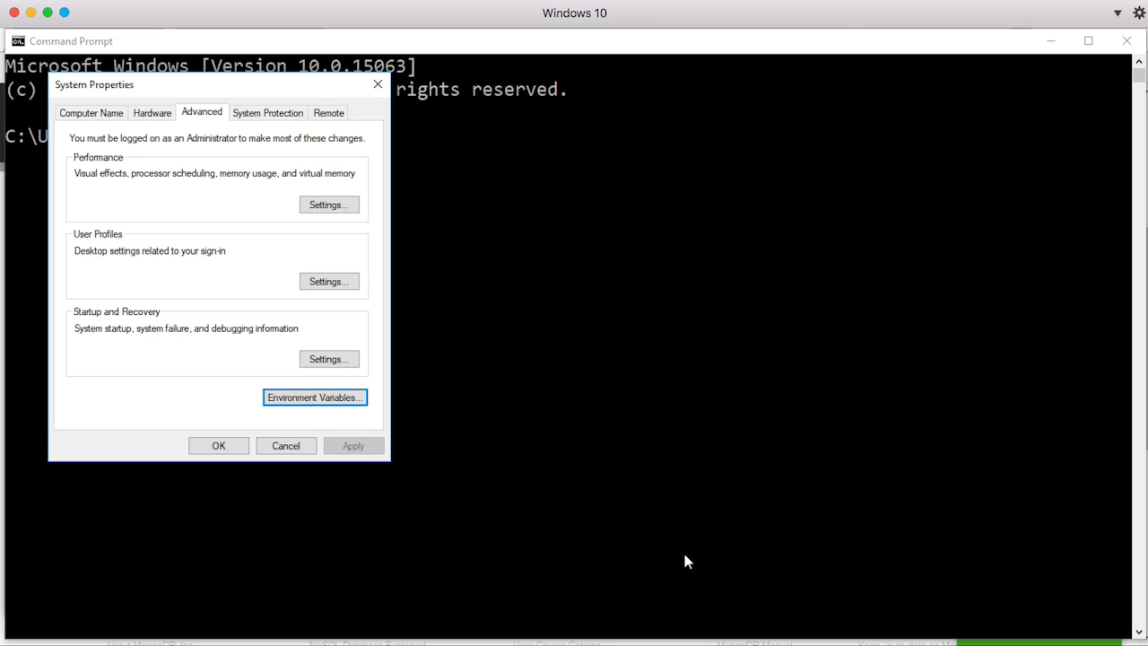
left_click(220, 445)
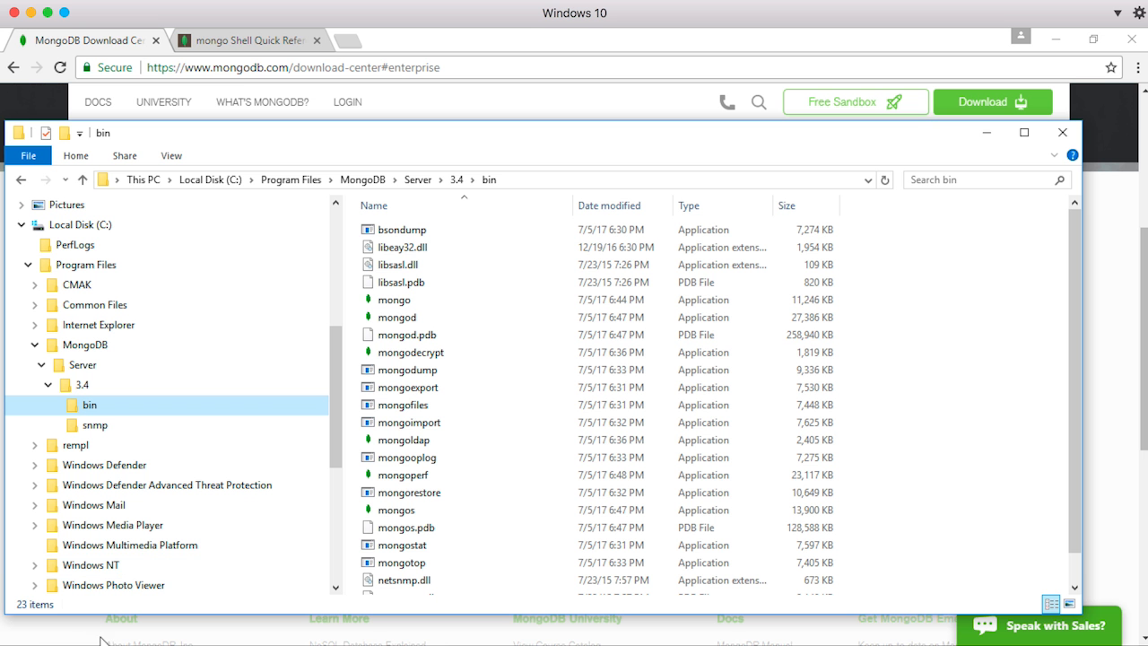
- Start the mongo shell with mongo --nodb in a new Windows 10 Command Prompt, and exit it with quit()
key("super")
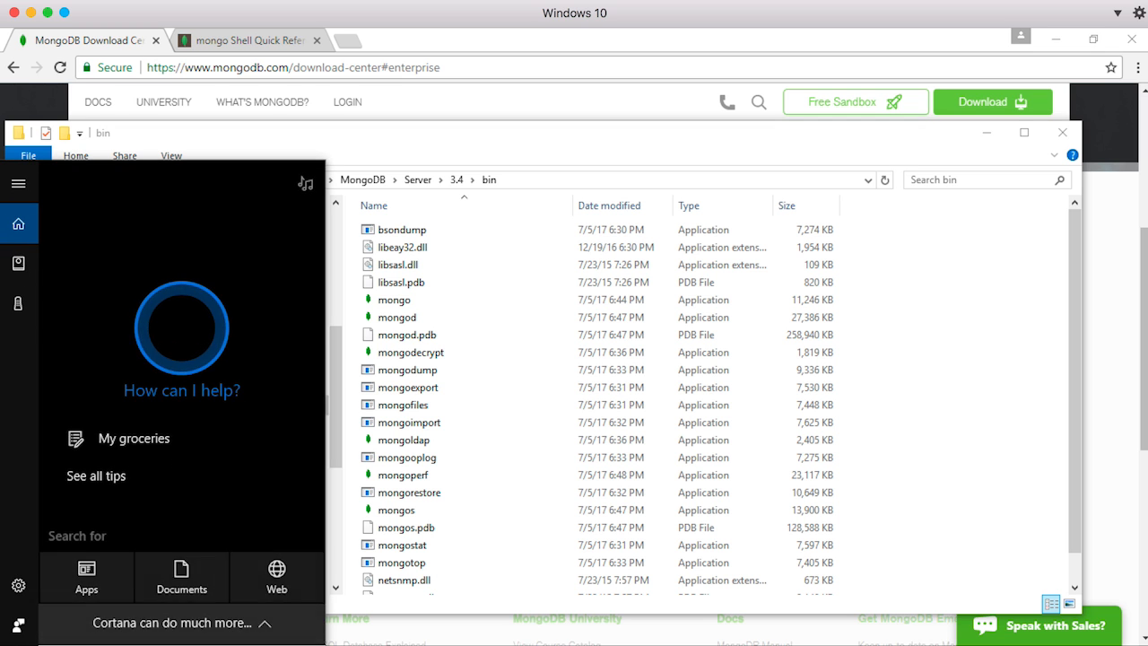
type("cmd")
key("Return")
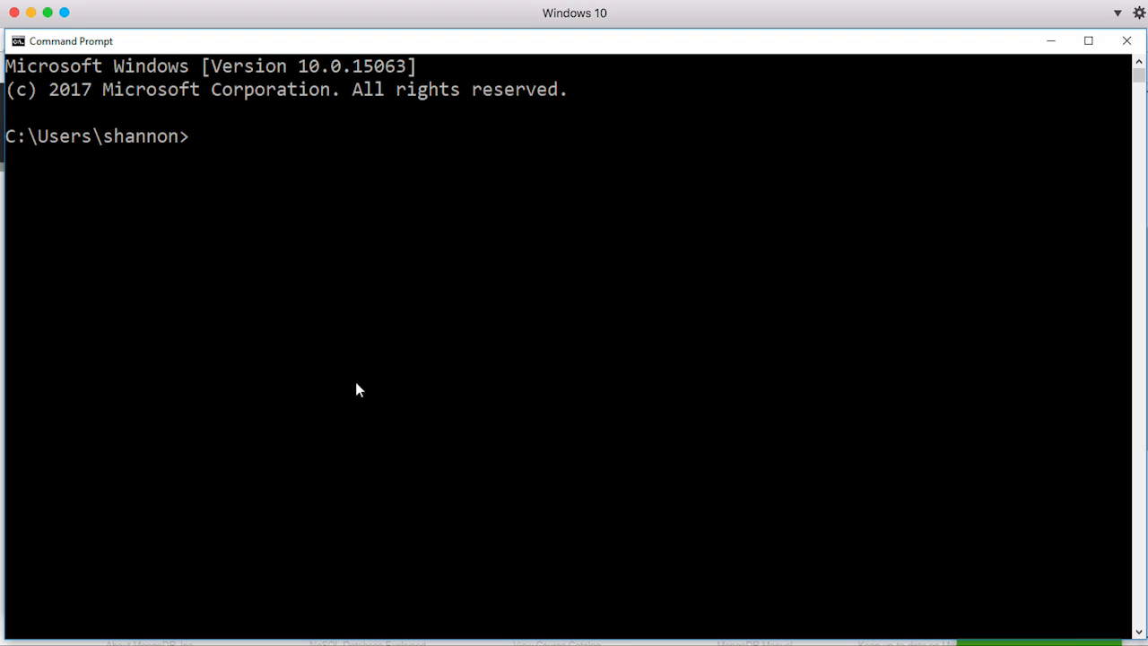
type("mongo --")
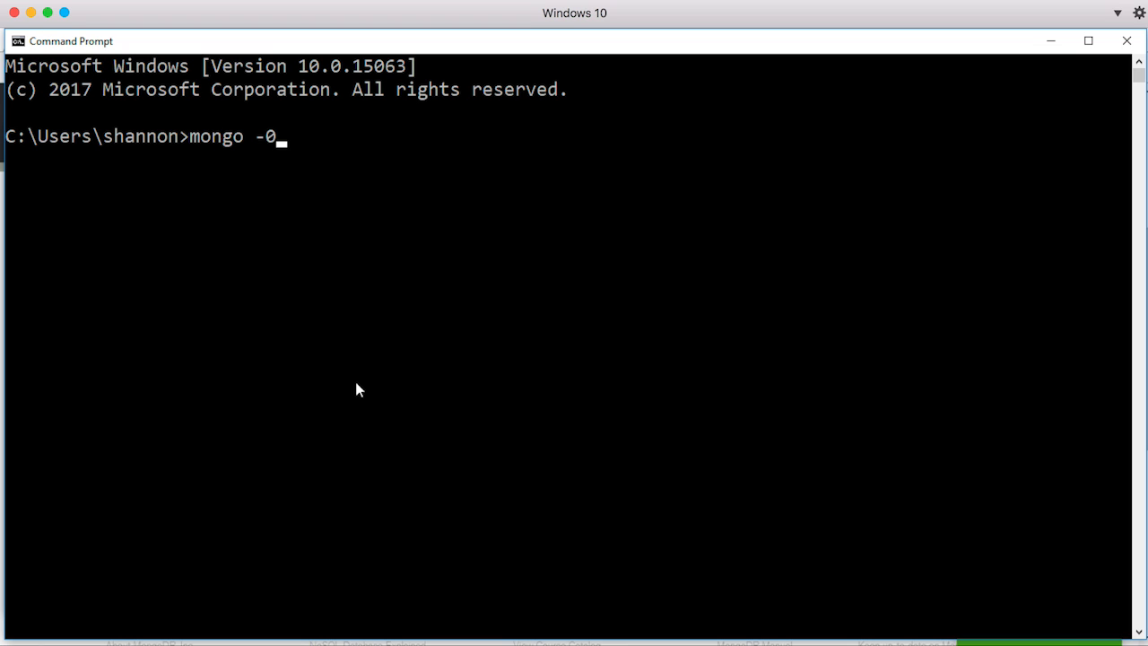
type("nodb")
key("Return")
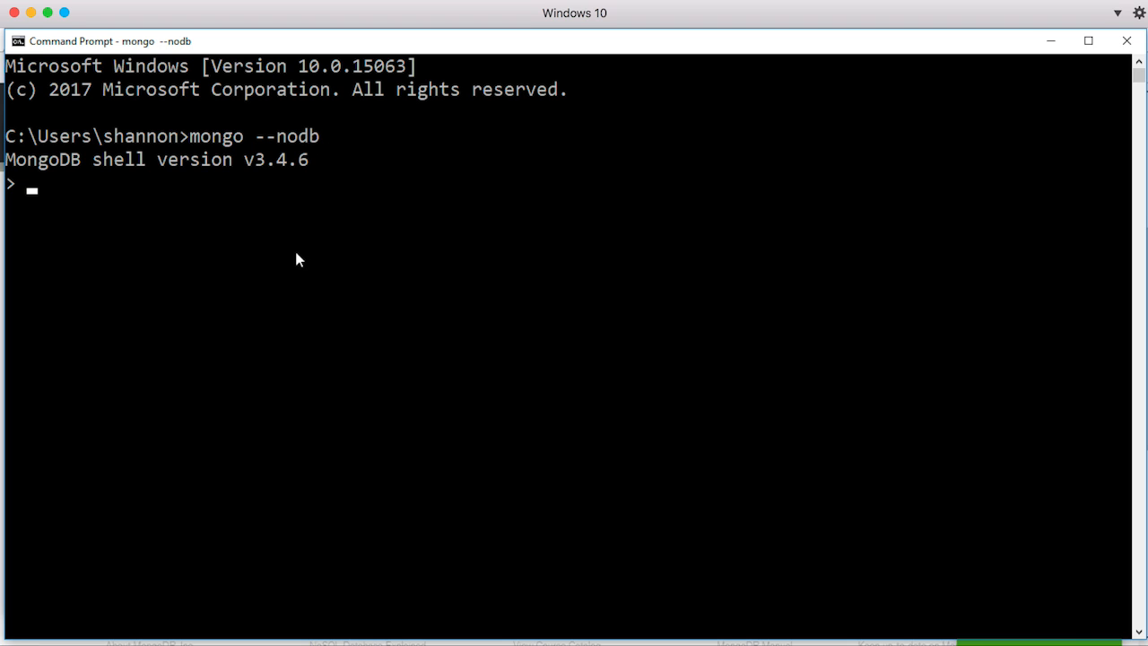
type("quit()")
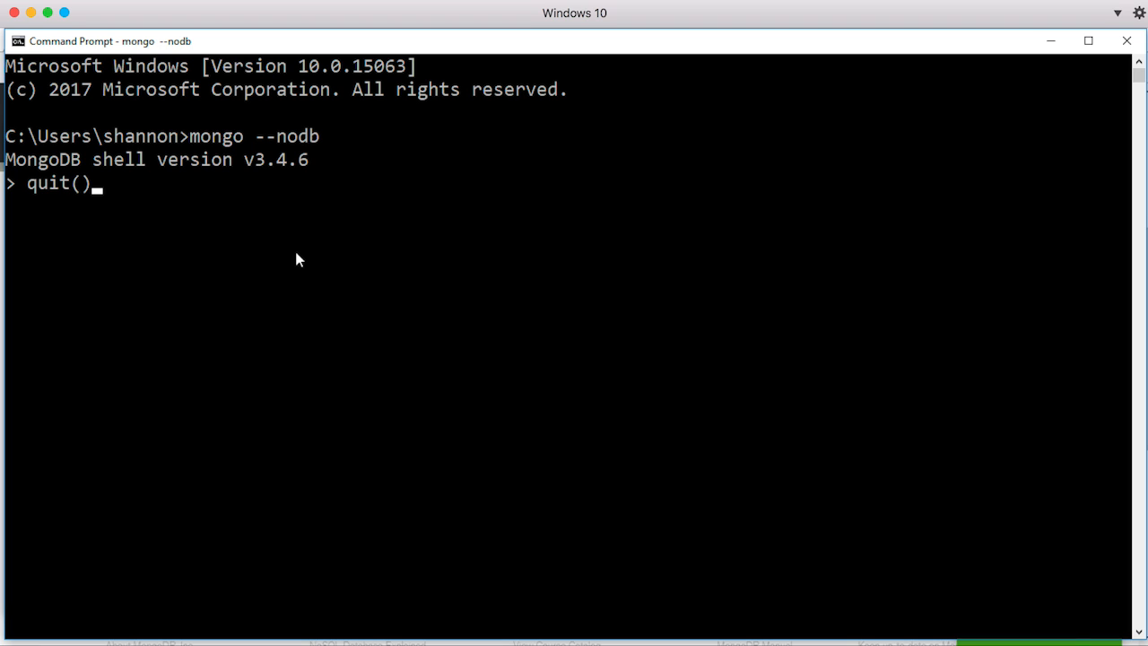
key("Return")
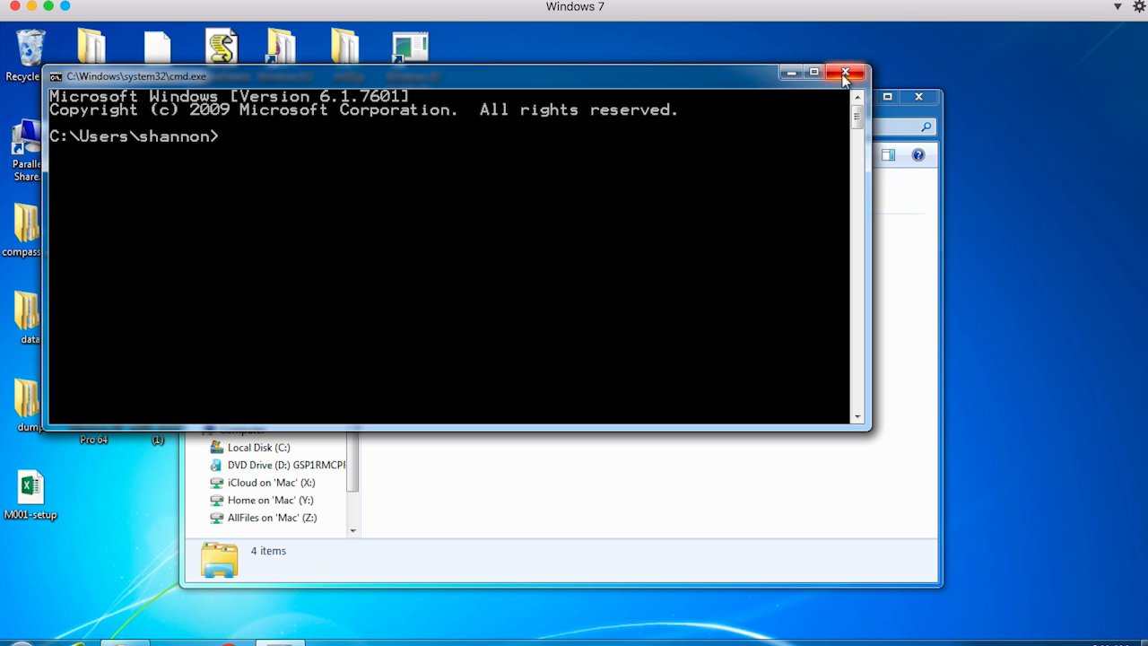
- In the Windows 7 virtual machine, replace the old Command Prompt with a new one and run mongo --nodb
left_click(845, 74)
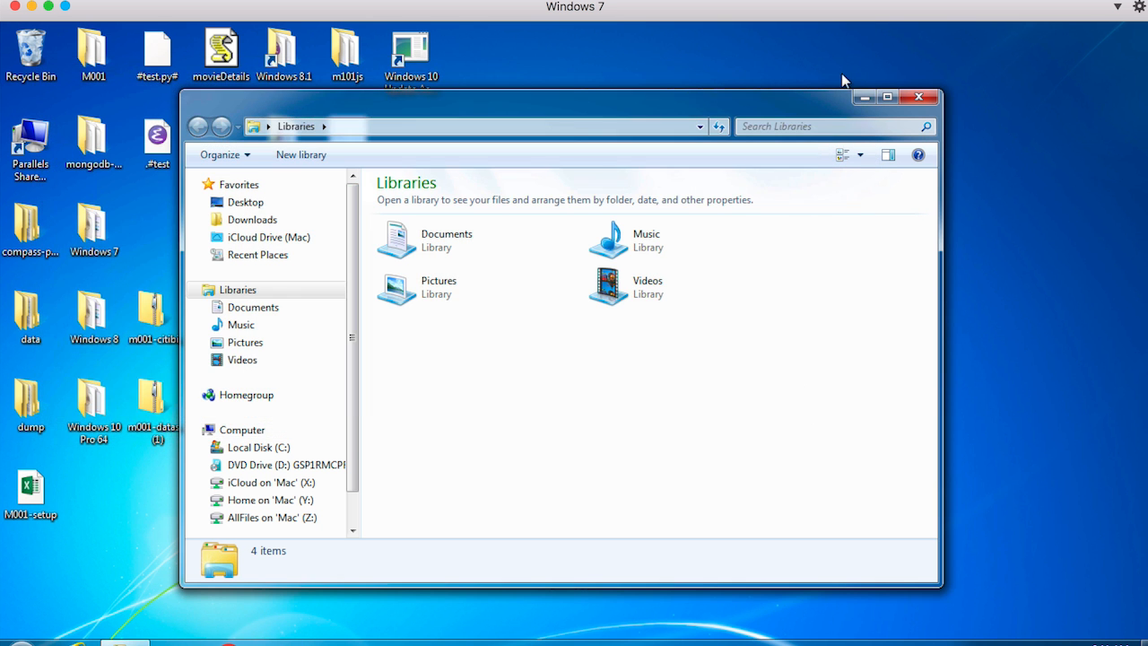
left_click(23, 641)
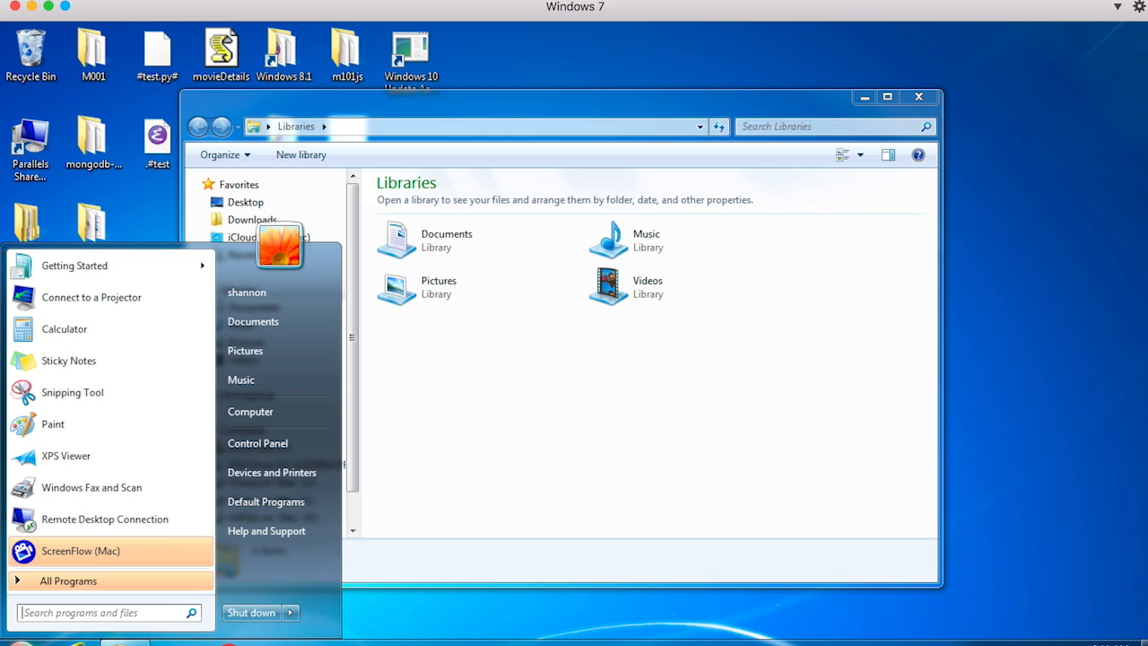
type("cmd")
key("Return")
type("mongo --no")
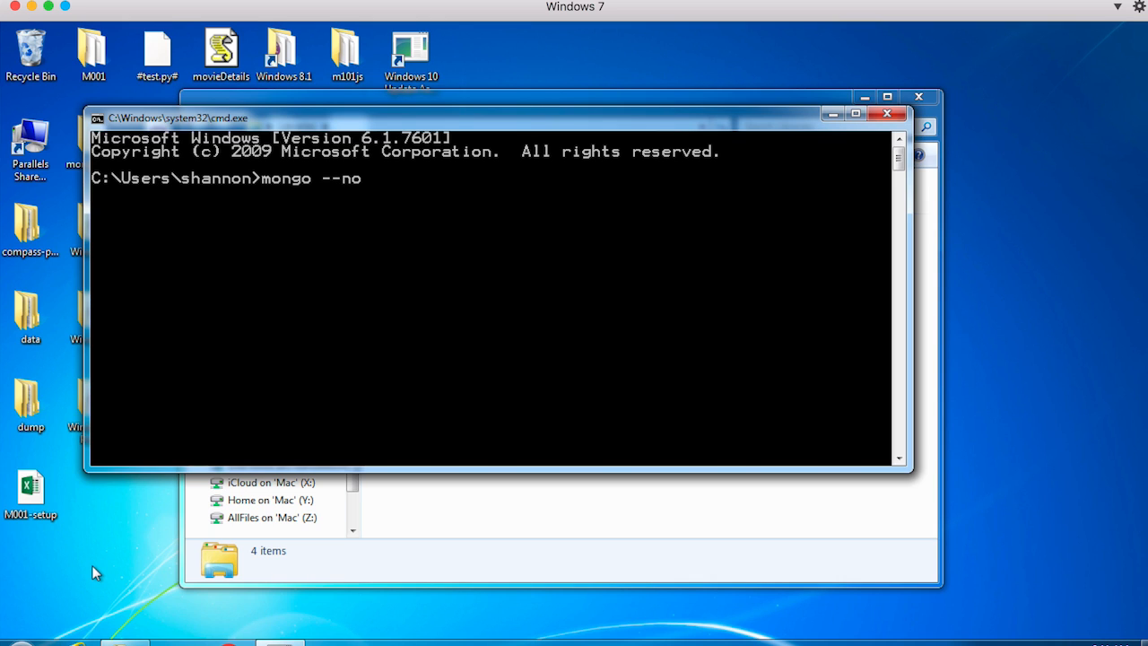
type("db")
key("Return")
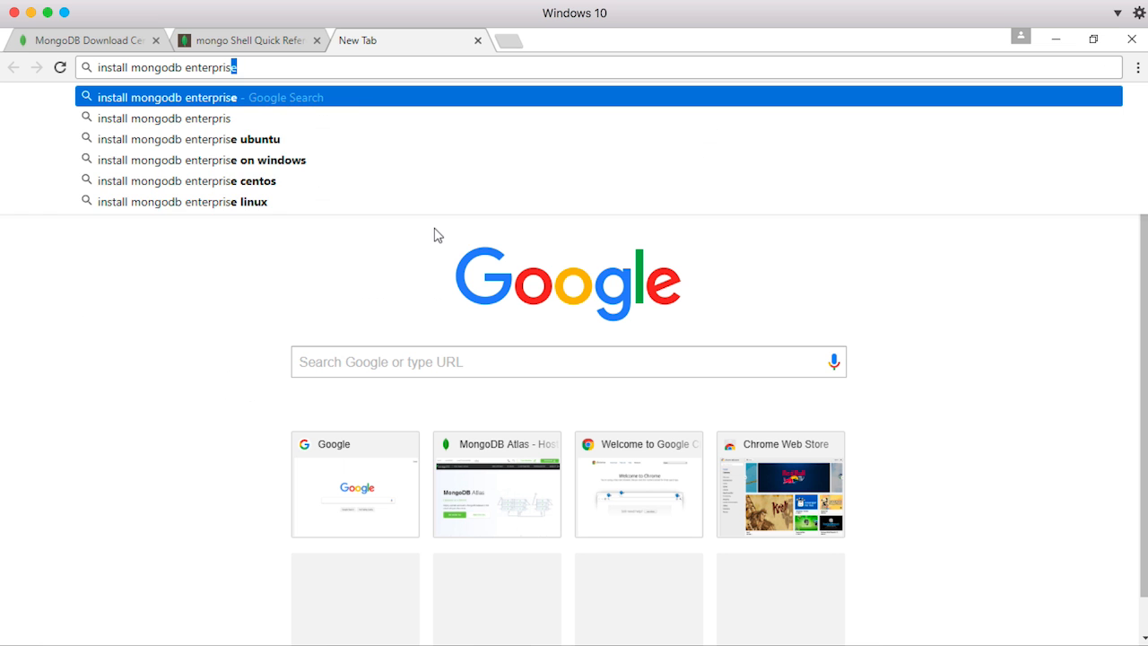
- In the Windows 10 browser, search for install mongodb enterprise windows and look through the Install MongoDB Enterprise on Windows manual page
type("windows")
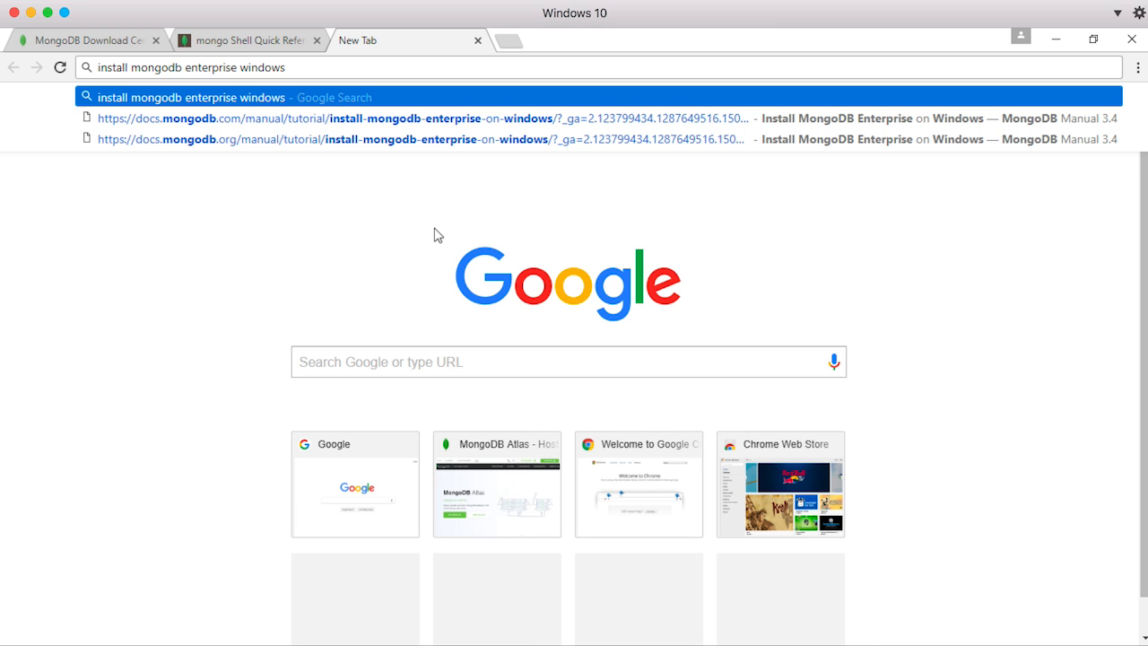
key("Return")
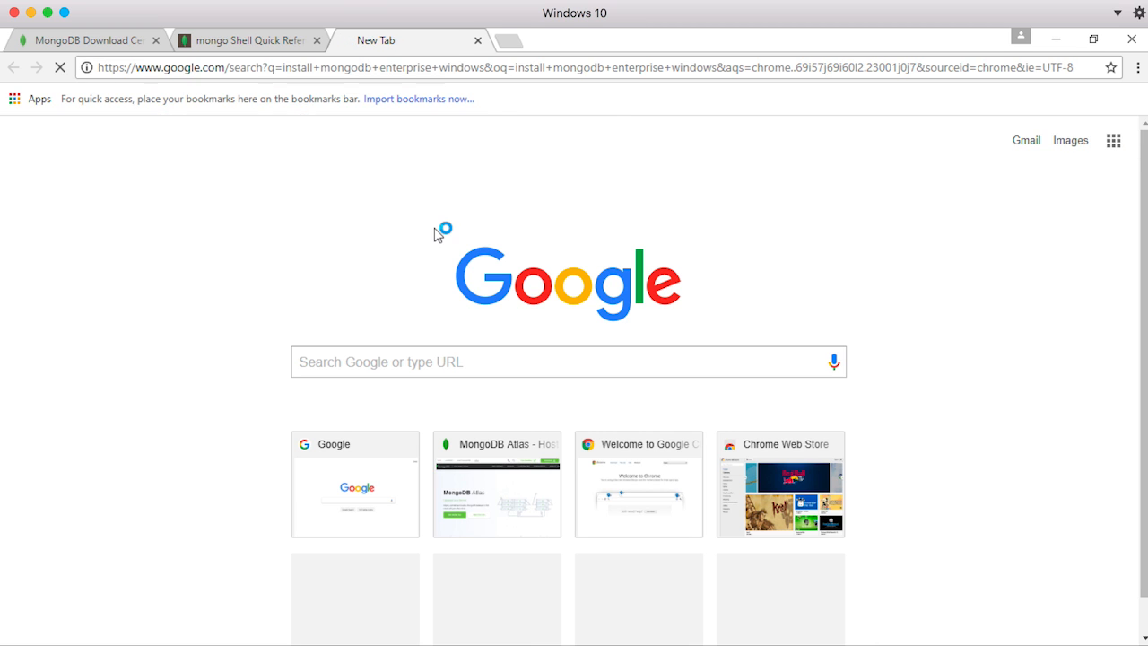
left_click(255, 238)
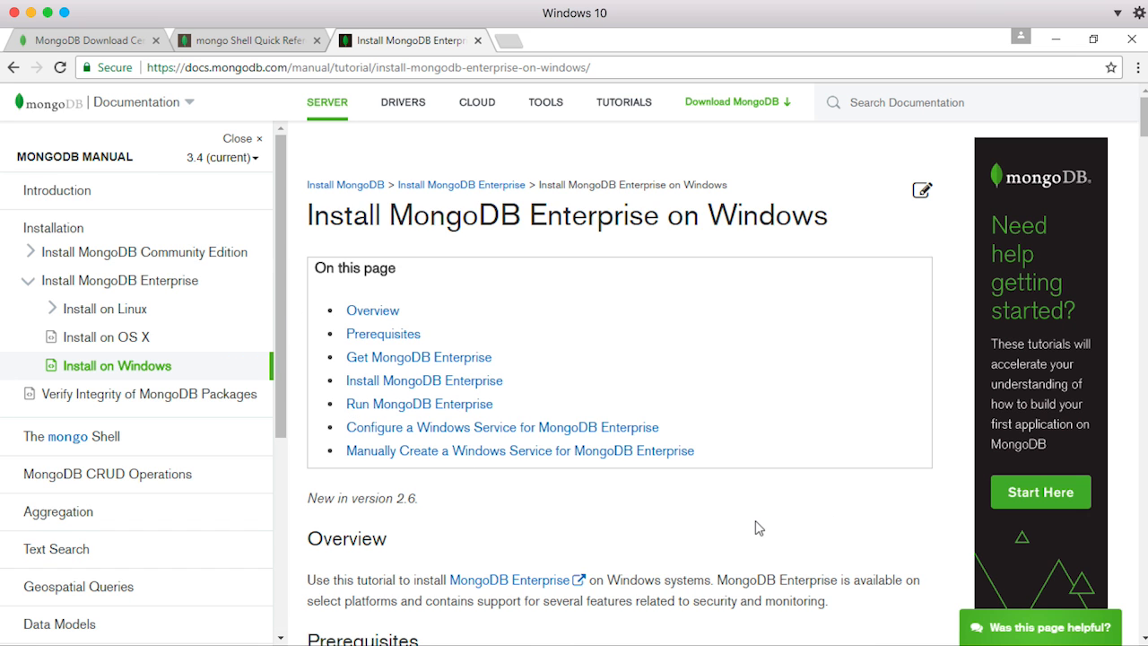
scroll(756, 526, "down", 7)
scroll(782, 596, "up", 7)
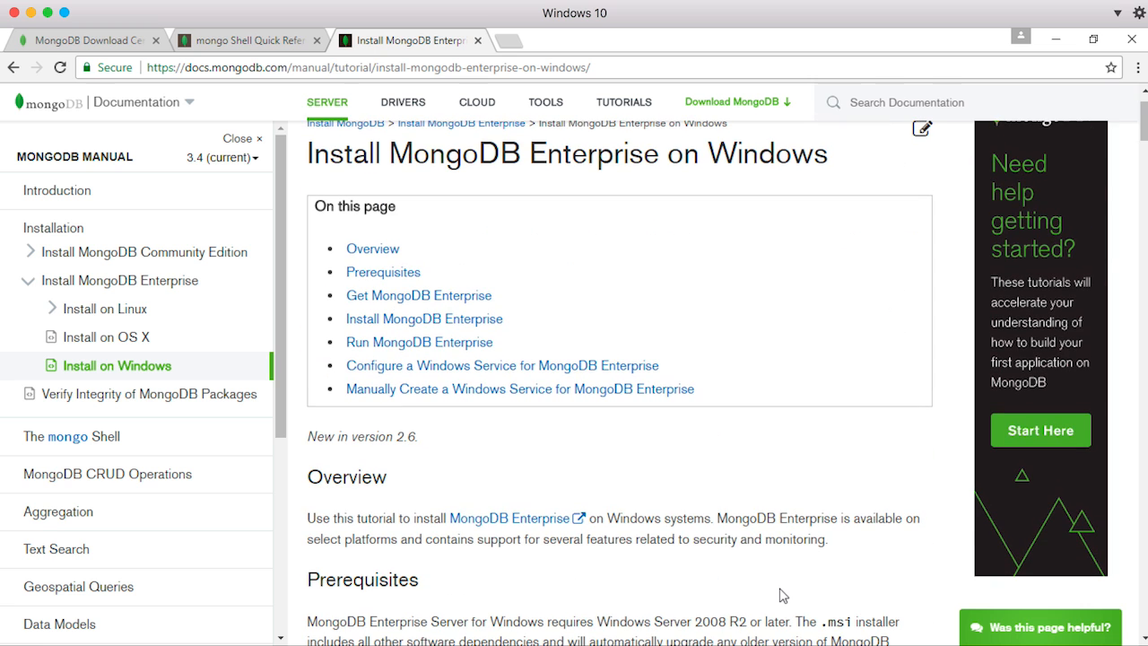